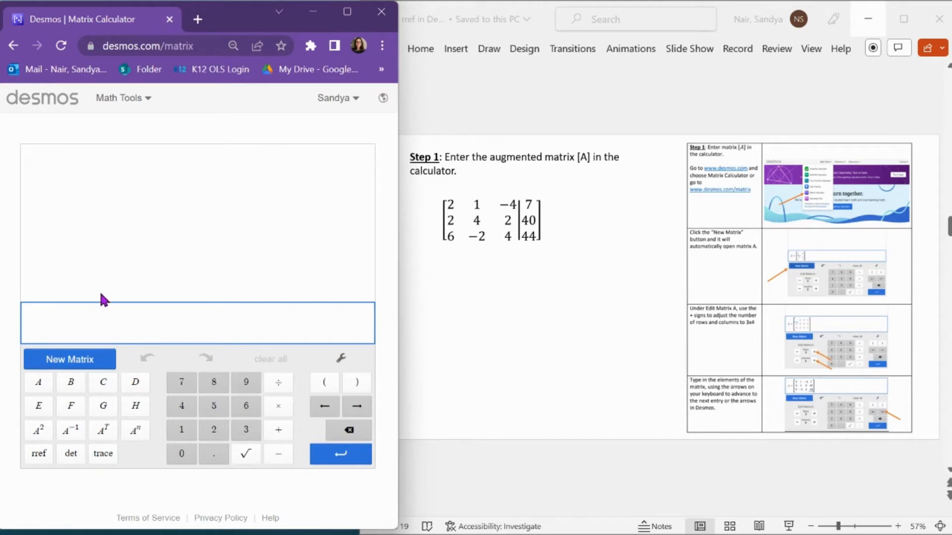
- Create a new matrix A with 3 rows and 4 columns
left_click(84, 362)
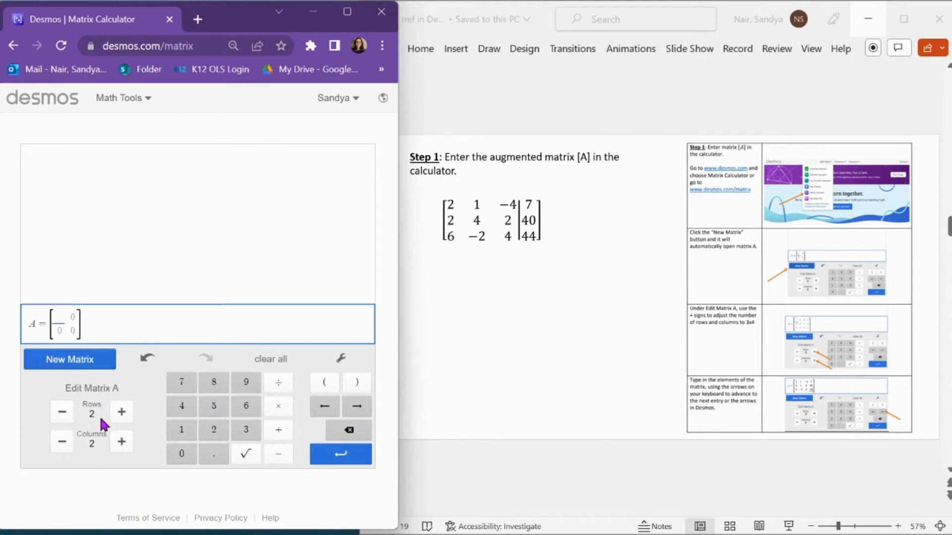
left_click(121, 412)
left_click(121, 442)
left_click(121, 441)
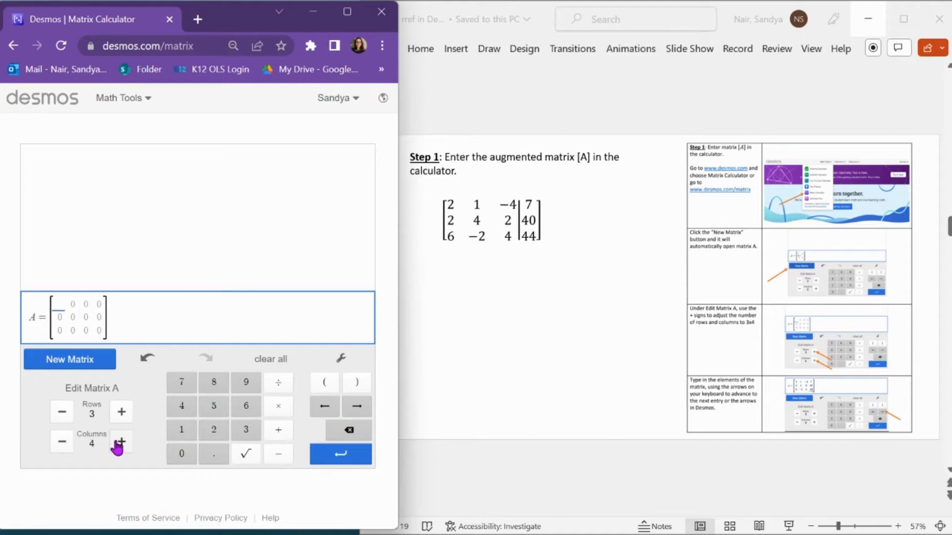
- Fill the first row of matrix A with 2, 1, −4 and 7
left_click(215, 438)
key("Right")
left_click(178, 433)
key("Right")
left_click(284, 455)
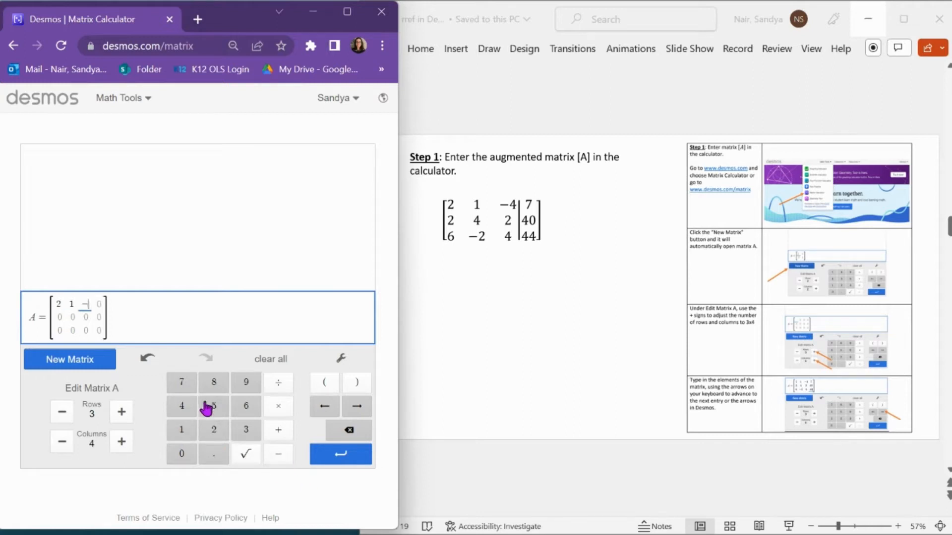
left_click(180, 409)
key("Right")
left_click(179, 386)
key("Right")
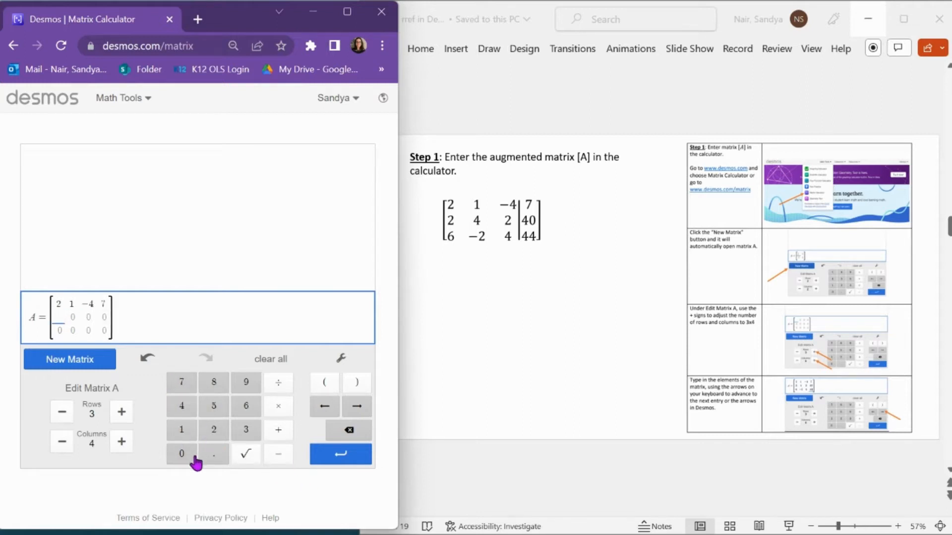
- Fill the second row of matrix A with 2, 4, 2 and 40
left_click(210, 432)
key("Right")
left_click(182, 406)
key("Right")
left_click(217, 432)
key("Right")
left_click(182, 409)
left_click(182, 455)
key("Right")
- Fill the third row of matrix A with 6, −2, 4 and 44
left_click(246, 407)
key("Right")
left_click(280, 454)
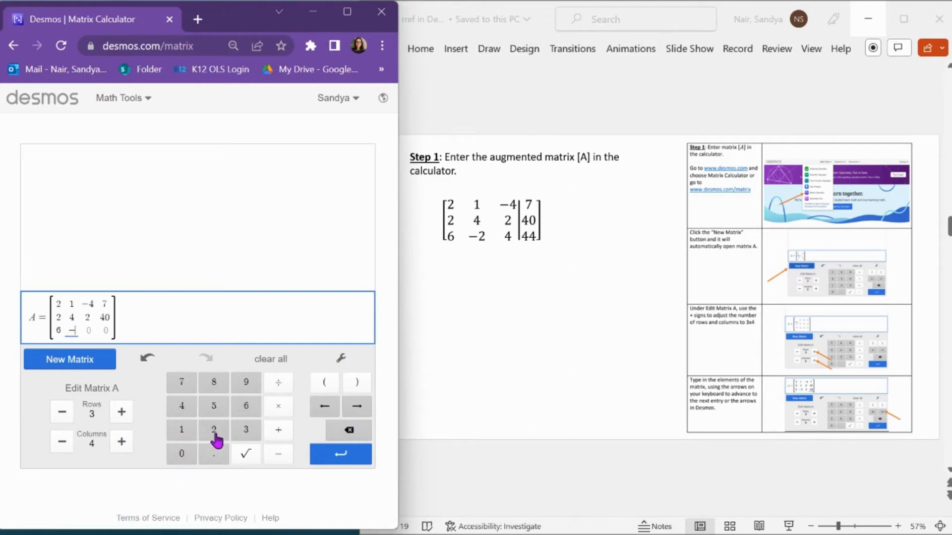
left_click(213, 431)
key("Right")
left_click(182, 409)
key("Right")
left_click(192, 408)
left_click(193, 407)
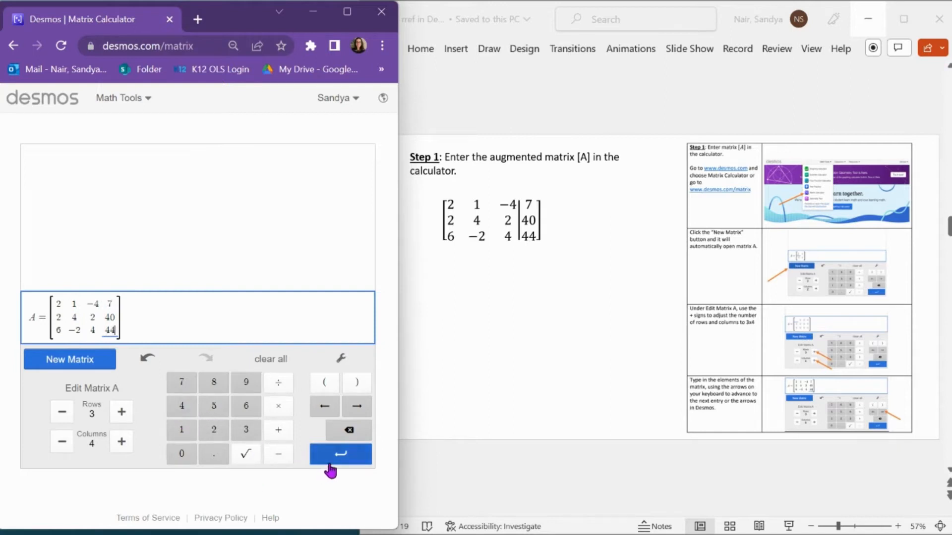
- Finish editing matrix A and compute its reduced row echelon form with rref(A)
scroll(513, 391, "down", 1)
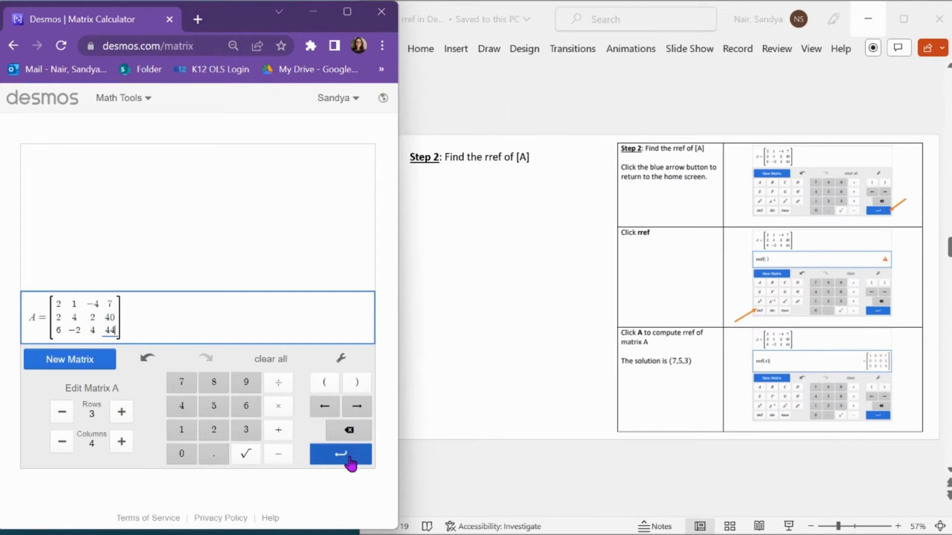
left_click(350, 461)
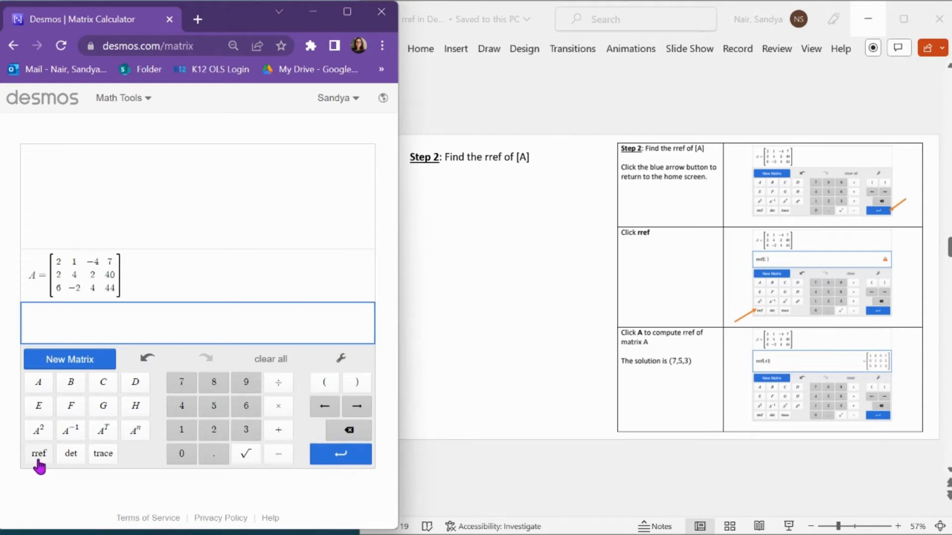
left_click(38, 454)
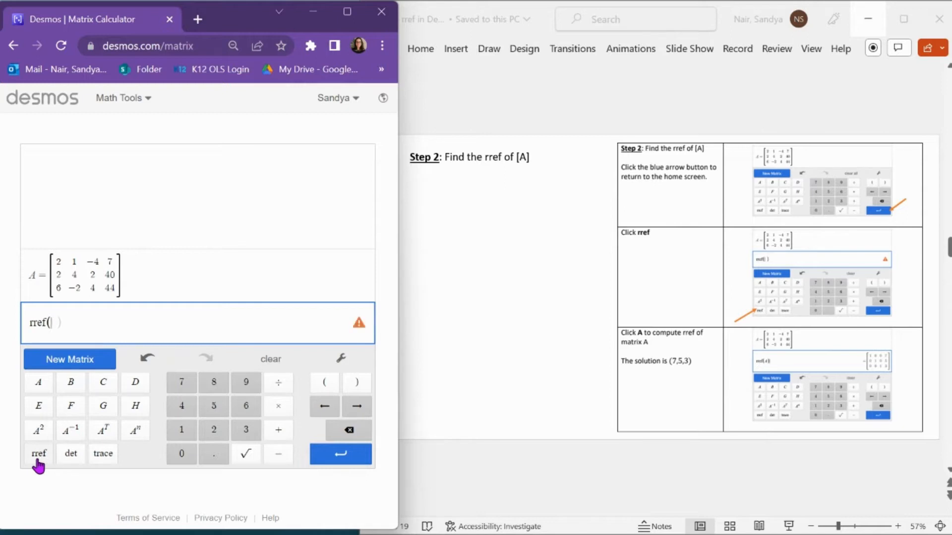
left_click(41, 392)
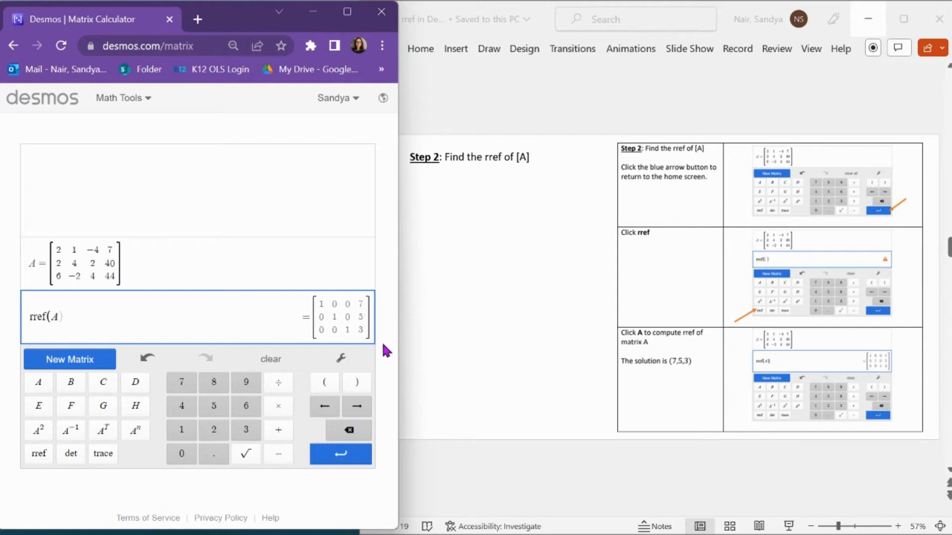
- Switch to PowerPoint and, on slide 12's example, handwrite "A =" with an opening bracket and mark the implied coefficients of 1
left_click(535, 353)
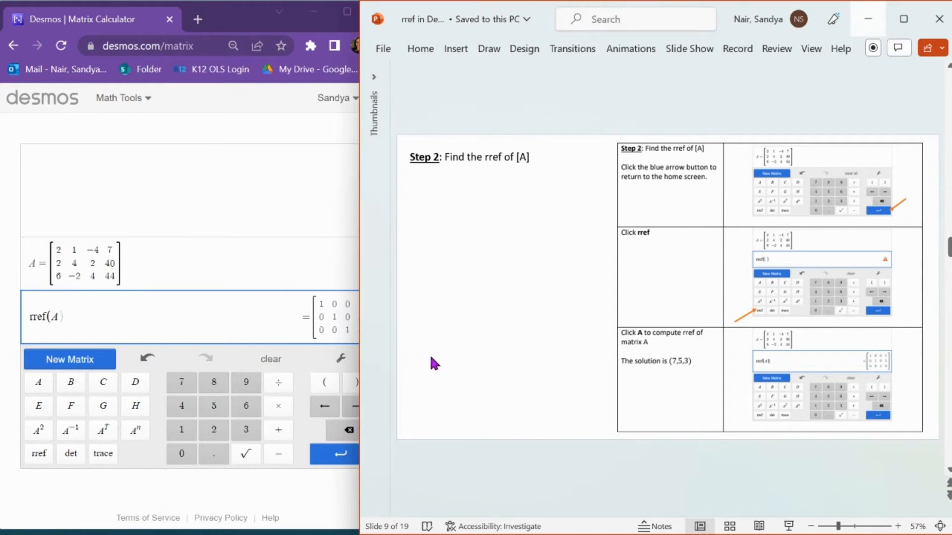
scroll(531, 373, "down", 1)
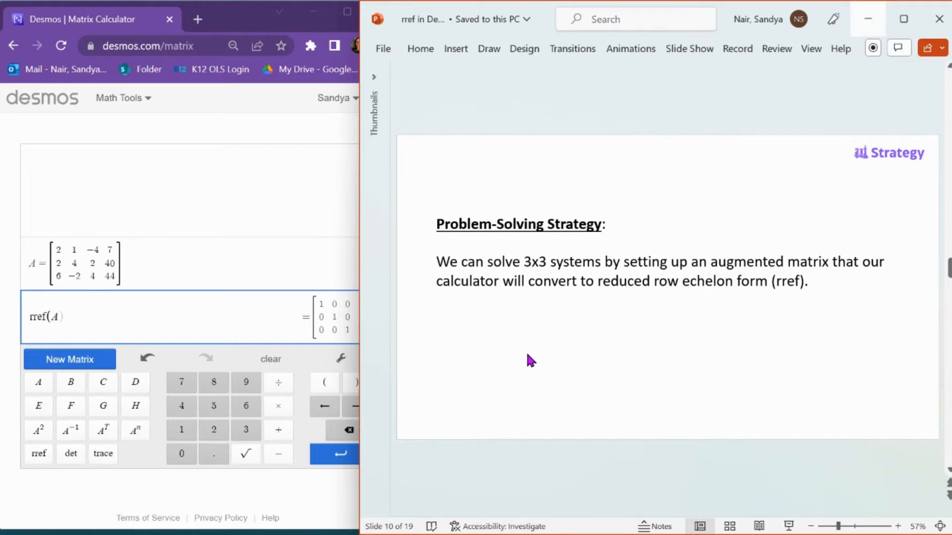
scroll(528, 346, "down", 1)
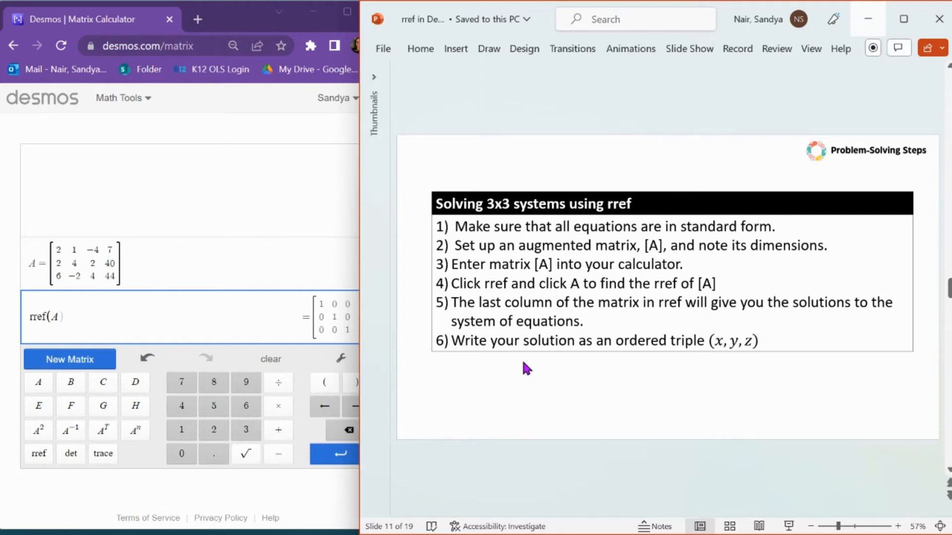
scroll(522, 358, "down", 1)
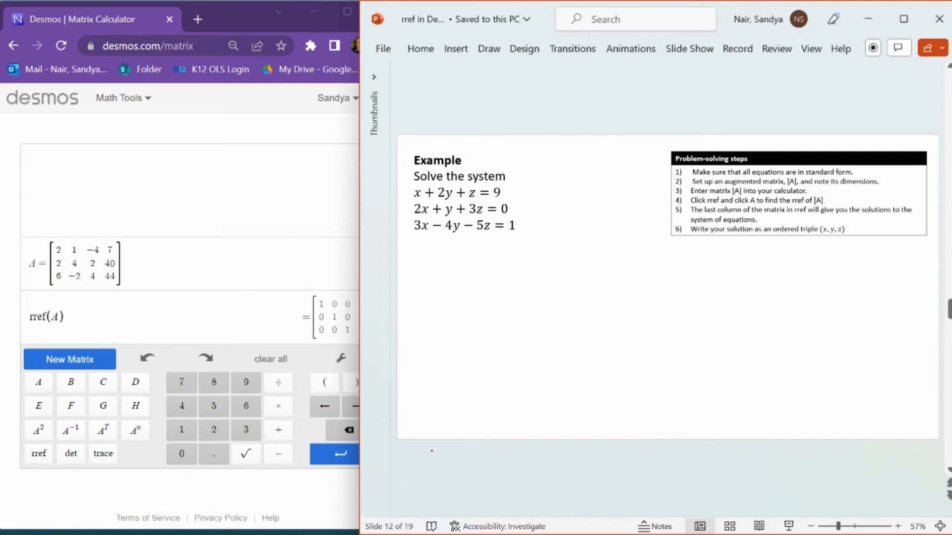
left_click_drag(431, 282, 443, 274)
left_click_drag(448, 270, 461, 278)
left_click_drag(410, 188, 410, 198)
left_click_drag(465, 191, 443, 216)
mouse_move(487, 257)
left_mouse_down()
mouse_move(475, 261)
mouse_move(479, 308)
mouse_move(504, 321)
left_mouse_up()
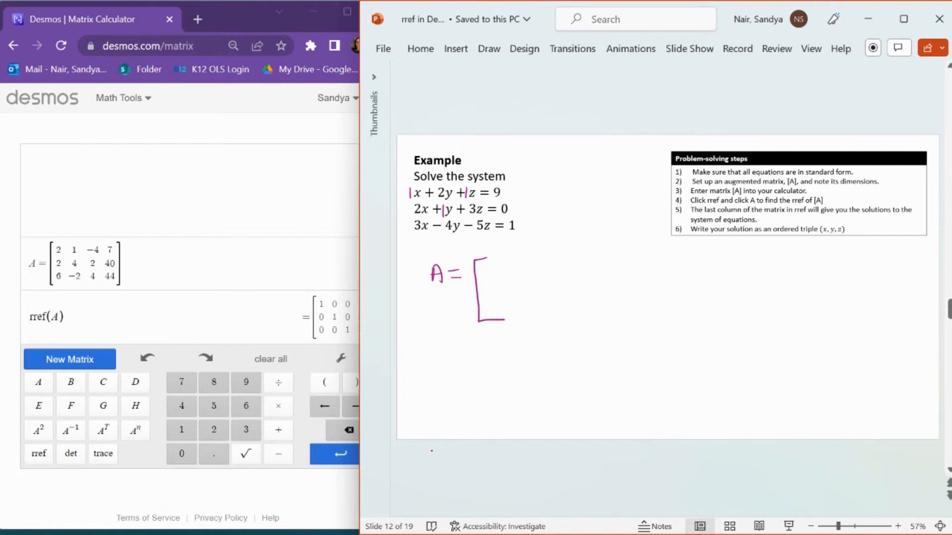
- Handwrite the augmented matrix rows 1 2 1 | 9, 2 1 3 | 0 and 3 −4 −5 | 1, with the divider and closing bracket
mouse_move(497, 260)
left_mouse_down()
mouse_move(498, 272)
mouse_move(548, 271)
mouse_move(575, 318)
left_mouse_up()
mouse_move(592, 252)
left_mouse_down()
mouse_move(585, 257)
mouse_move(614, 293)
mouse_move(615, 315)
mouse_move(602, 316)
left_mouse_up()
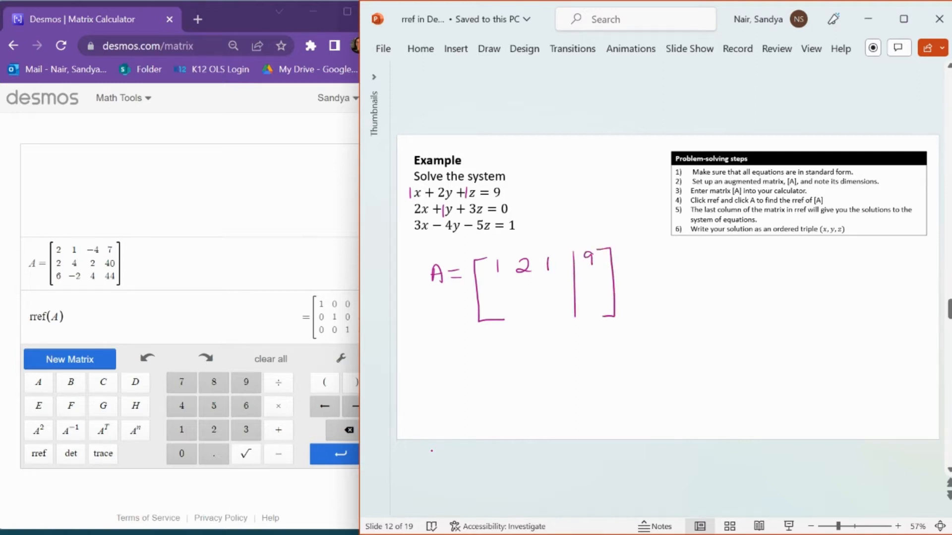
mouse_move(492, 282)
left_mouse_down()
mouse_move(505, 293)
mouse_move(553, 290)
mouse_move(541, 293)
left_mouse_up()
mouse_move(594, 274)
left_mouse_down()
mouse_move(599, 282)
mouse_move(594, 275)
left_mouse_up()
mouse_move(498, 299)
left_mouse_down()
mouse_move(491, 314)
mouse_move(535, 308)
left_mouse_up()
mouse_move(533, 301)
left_mouse_down()
mouse_move(533, 315)
mouse_move(550, 309)
left_mouse_up()
mouse_move(555, 303)
left_mouse_down()
mouse_move(552, 315)
mouse_move(562, 301)
mouse_move(597, 310)
left_mouse_up()
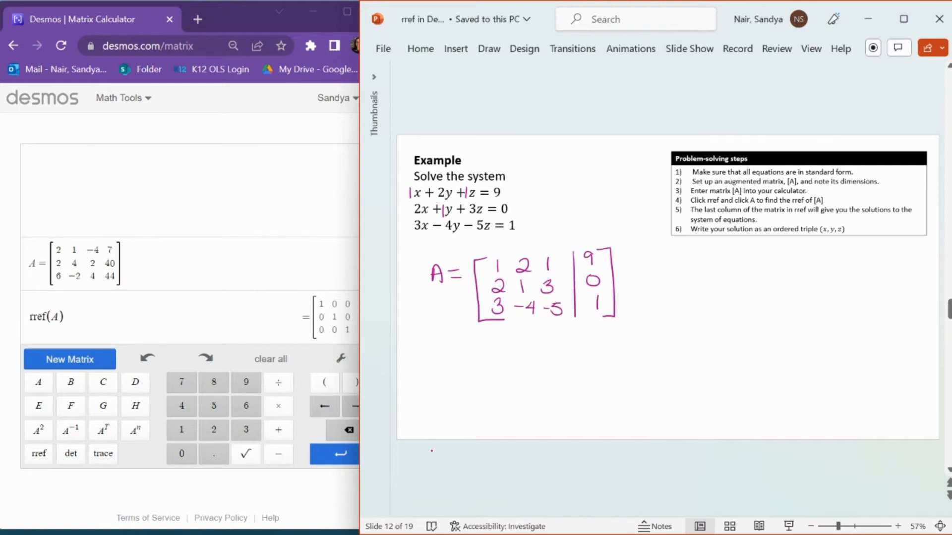
- Switch to the Desmos Matrix Calculator and clear the old matrix and the rref expression
left_click(272, 261)
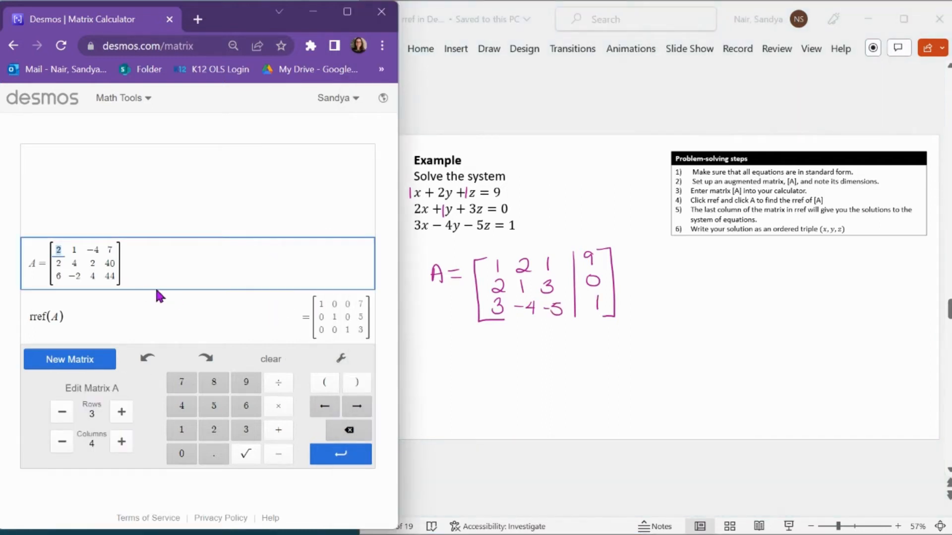
left_click(261, 367)
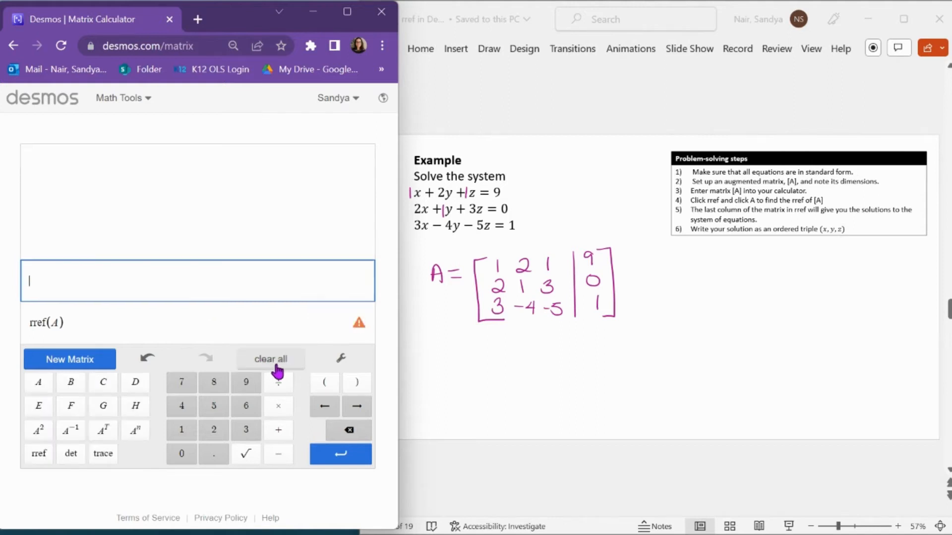
left_click(276, 366)
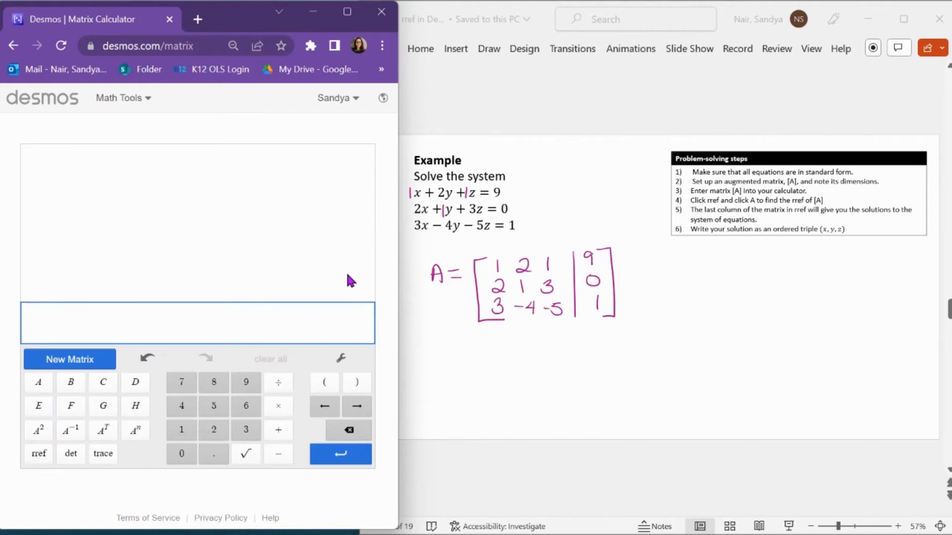
- Create a fresh matrix A and size it to 3 rows by 4 columns
left_click(85, 367)
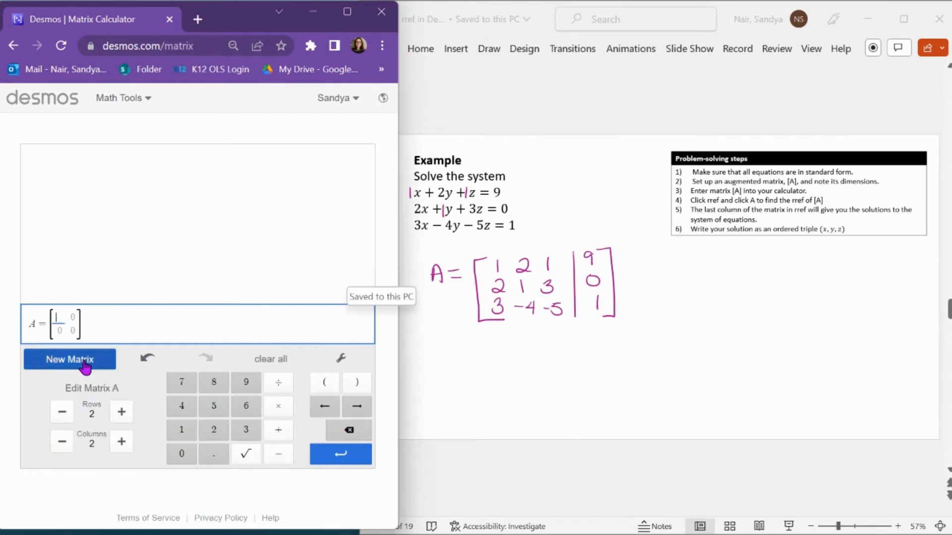
left_click(122, 413)
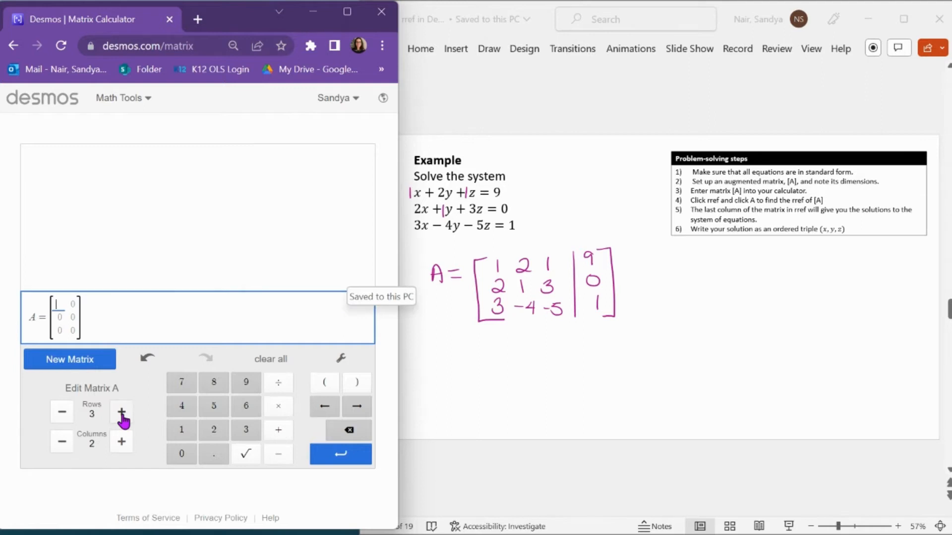
left_click(122, 442)
left_click(121, 441)
- Fill the first row of matrix A with 1, 2, 1 and 9
left_click(175, 435)
key("Tab")
left_click(203, 436)
key("Tab")
left_click(178, 428)
key("Tab")
left_click(244, 383)
key("Tab")
- Fill the second row of matrix A with 2, 1, 3 and 0
left_click(203, 432)
key("Tab")
left_click(194, 437)
key("Tab")
left_click(242, 435)
key("Tab")
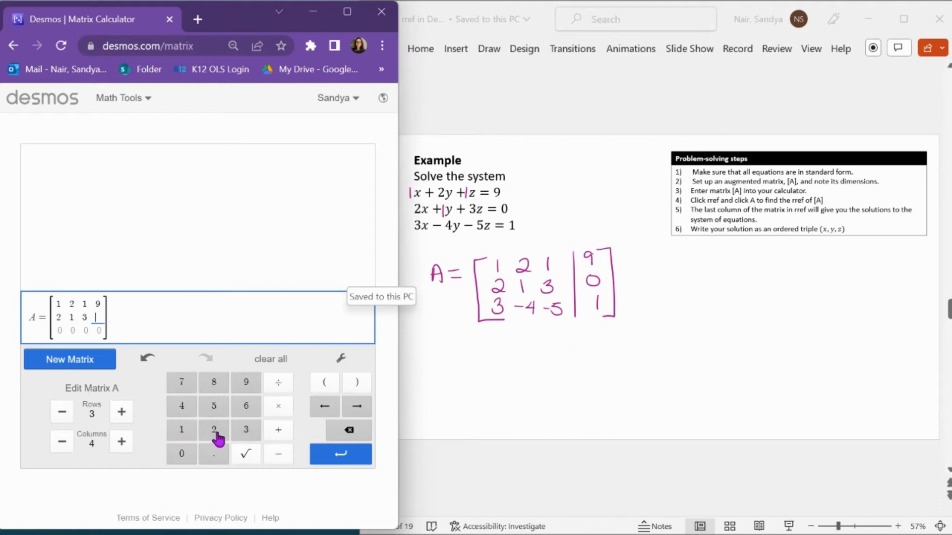
left_click(183, 452)
key("Tab")
- Fill the third row of matrix A with 3, −4, −5 and 1
left_click(246, 432)
key("Tab")
left_click(273, 455)
left_click(184, 409)
key("Tab")
left_click(273, 455)
left_click(216, 409)
key("Tab")
left_click(182, 431)
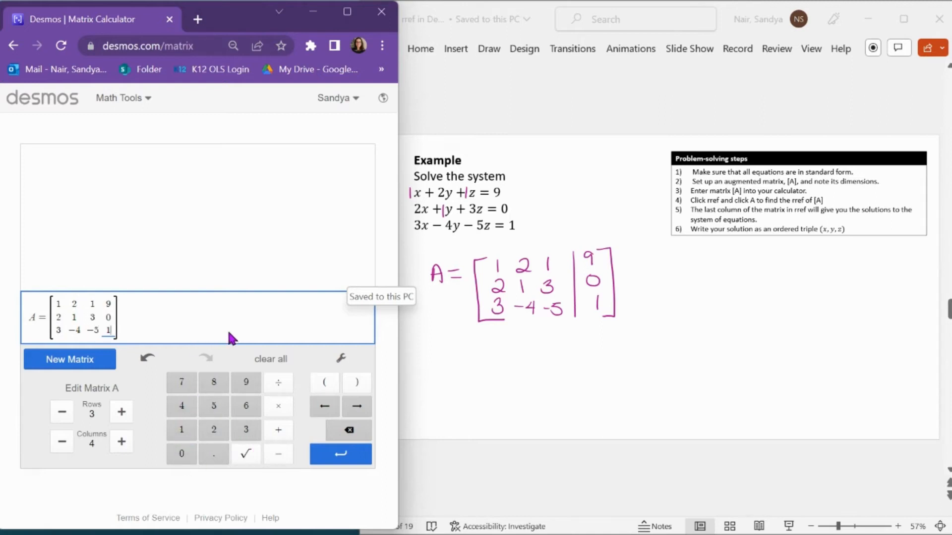
- Finish editing the new matrix A and compute rref(A)
left_click(340, 454)
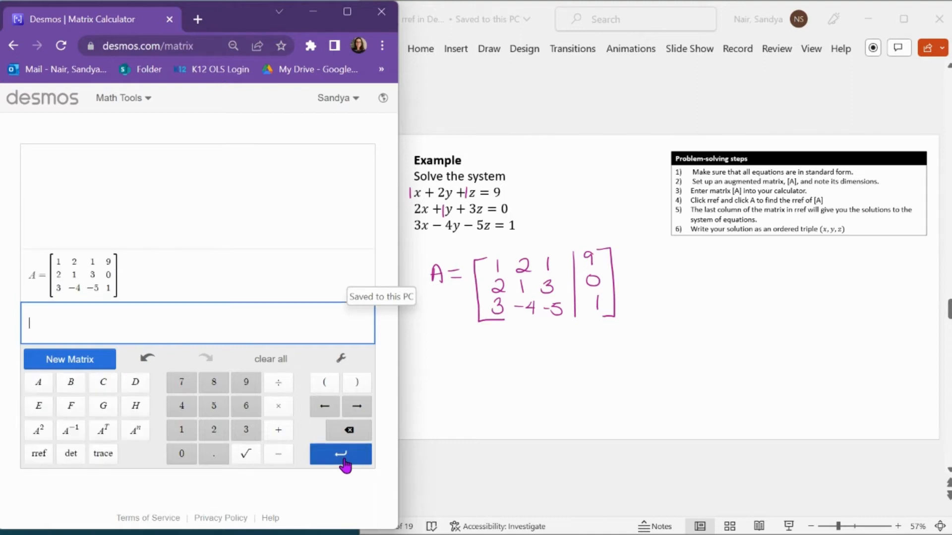
left_click(34, 460)
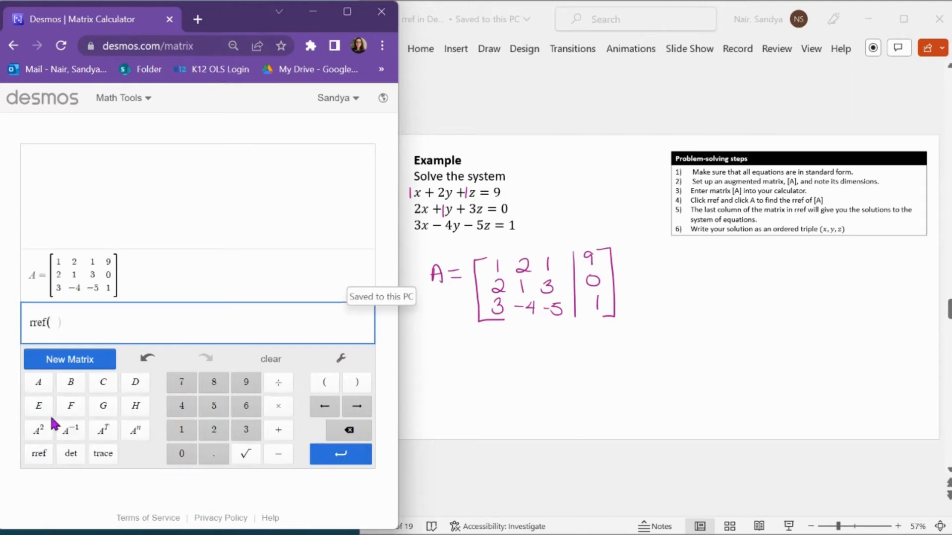
left_click(39, 385)
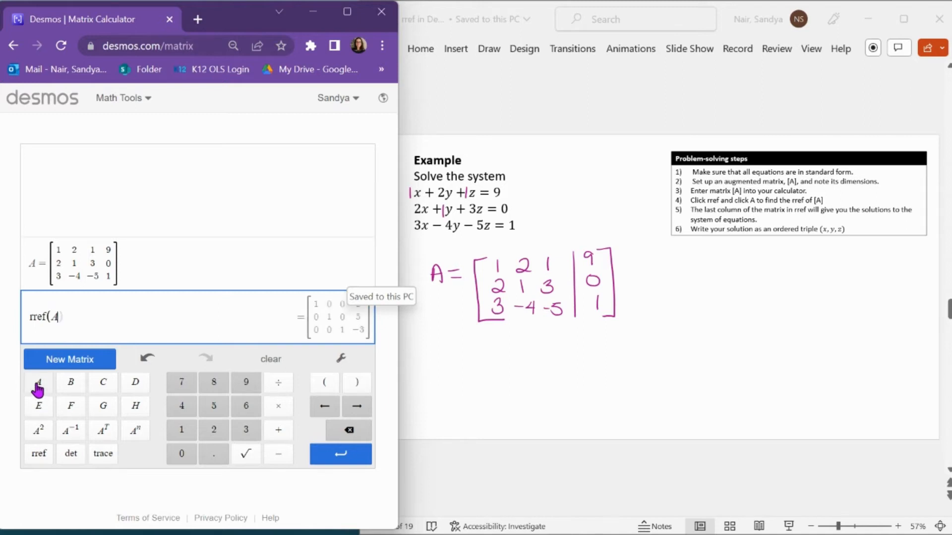
left_click(379, 323)
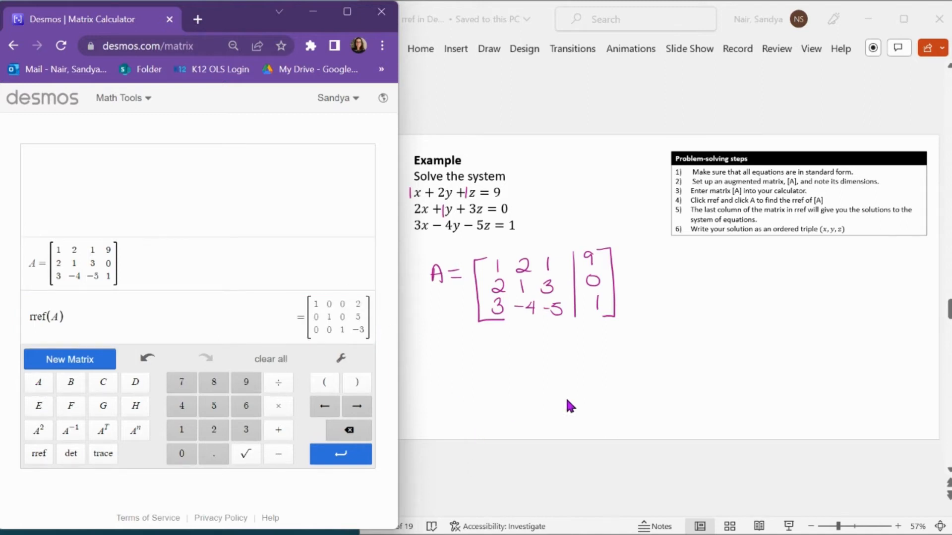
- Switch to PowerPoint, narrow its window to uncover the rref result, and handwrite the boxed solution (2, 5, −3) beside the matrix
left_click(732, 390)
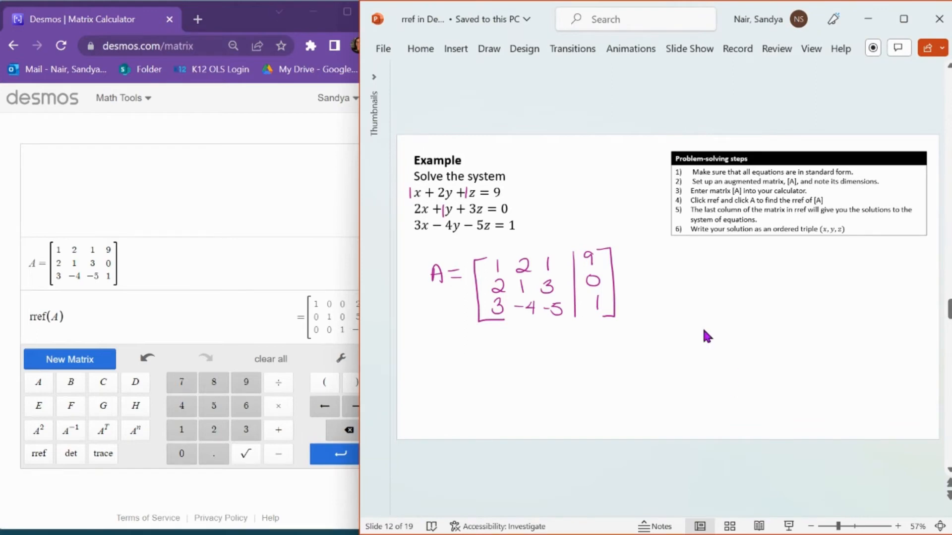
left_click_drag(360, 334, 379, 332)
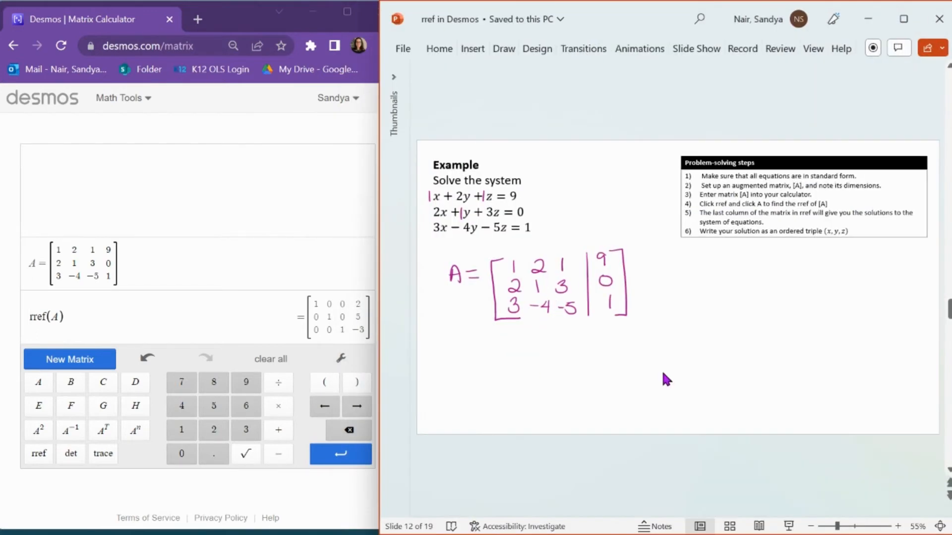
mouse_move(695, 267)
left_mouse_down()
mouse_move(693, 285)
mouse_move(714, 286)
mouse_move(737, 266)
left_mouse_up()
mouse_move(746, 281)
left_mouse_down()
mouse_move(757, 273)
mouse_move(777, 283)
left_mouse_up()
mouse_move(680, 259)
left_mouse_down()
mouse_move(786, 253)
mouse_move(793, 286)
mouse_move(682, 299)
left_mouse_up()
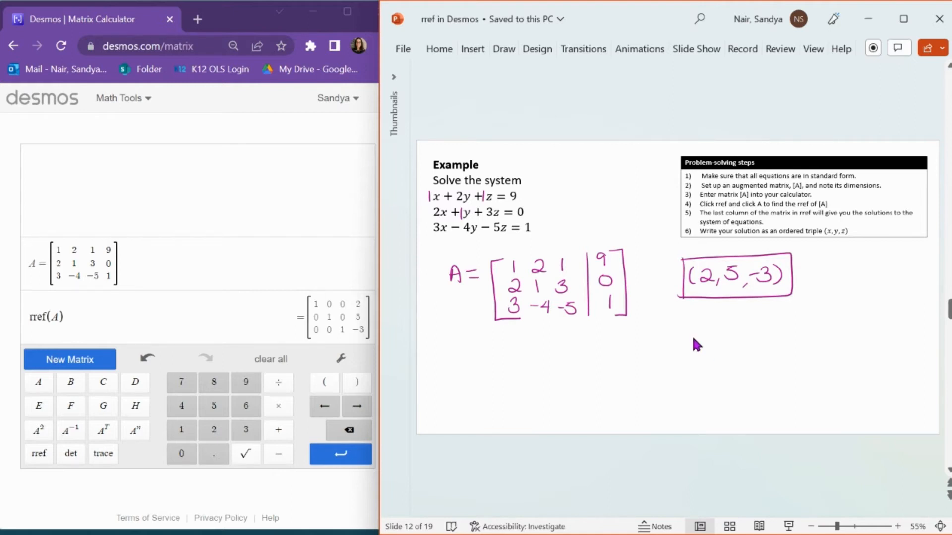
- On slide 13's example, handwrite "A =" with an opening bracket and mark the implied coefficients of 1 in the equations
scroll(692, 338, "down", 1)
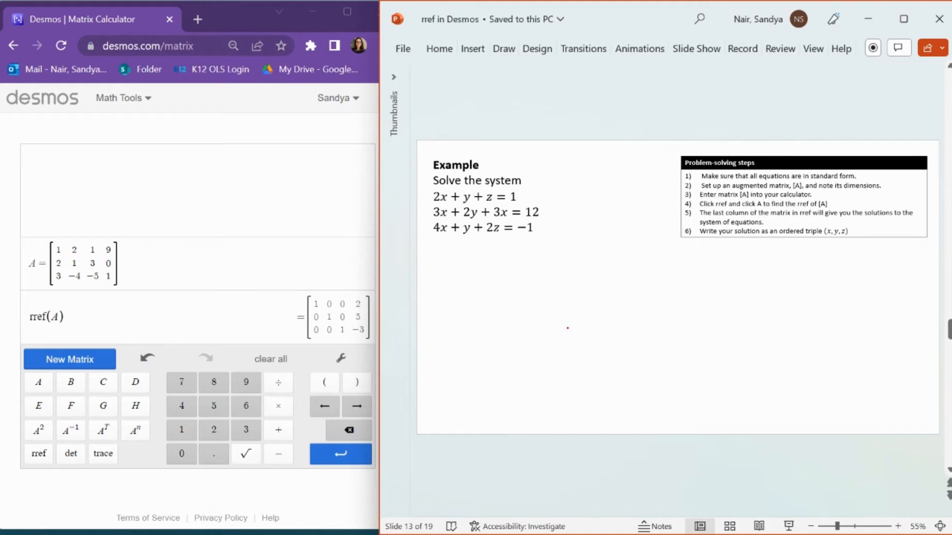
mouse_move(461, 280)
left_mouse_down()
mouse_move(466, 262)
mouse_move(475, 280)
mouse_move(471, 272)
left_mouse_up()
left_click_drag(480, 270, 494, 276)
mouse_move(501, 261)
left_mouse_down()
mouse_move(516, 260)
mouse_move(504, 320)
mouse_move(529, 320)
left_mouse_up()
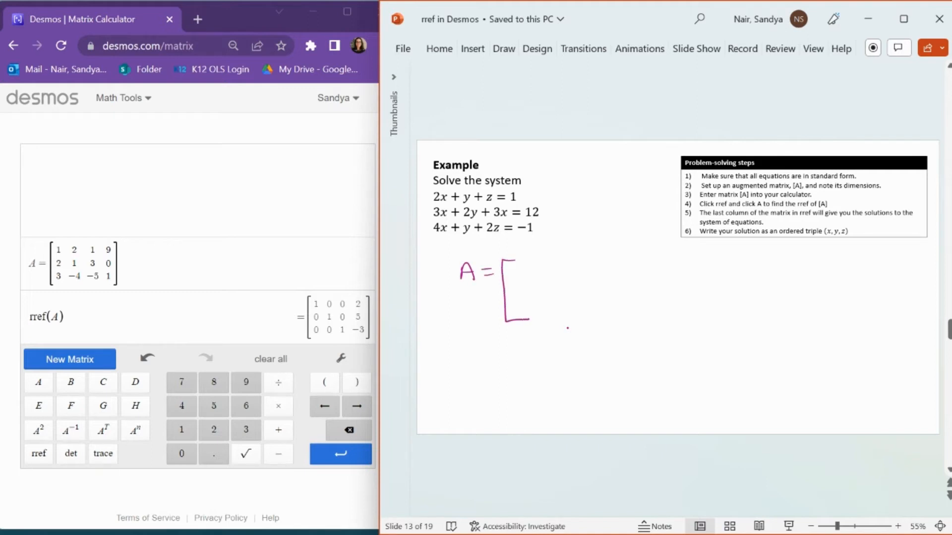
left_click_drag(461, 193, 461, 202)
- Handwrite the augmented matrix rows 2 1 1 | 1, 3 2 3 | 12 and 4 1 2 | −1, with the divider and closing bracket
mouse_move(517, 268)
left_mouse_down()
mouse_move(517, 278)
mouse_move(598, 274)
mouse_move(589, 328)
left_mouse_up()
mouse_move(520, 282)
left_mouse_down()
mouse_move(522, 296)
mouse_move(618, 290)
mouse_move(641, 276)
mouse_move(625, 325)
left_mouse_up()
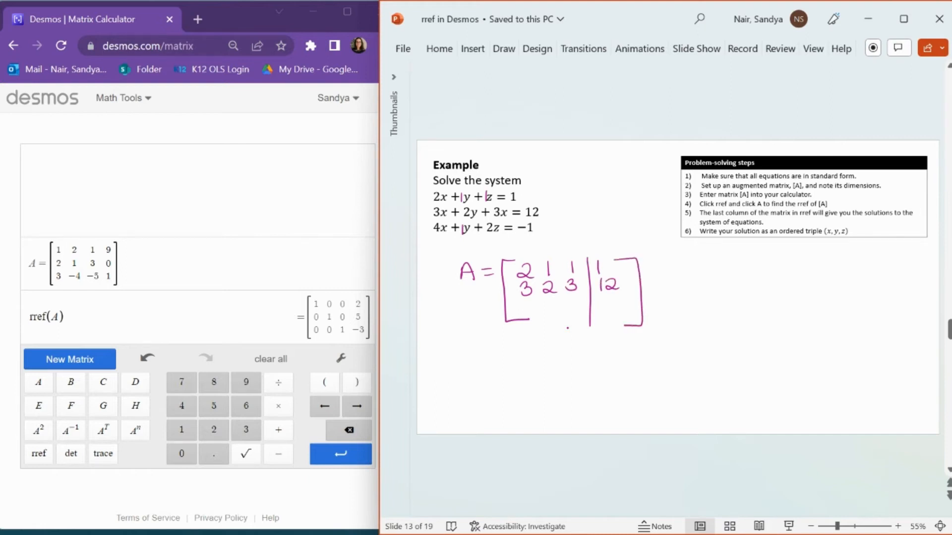
mouse_move(523, 300)
left_mouse_down()
mouse_move(526, 314)
mouse_move(613, 305)
left_mouse_up()
left_click_drag(620, 297, 620, 315)
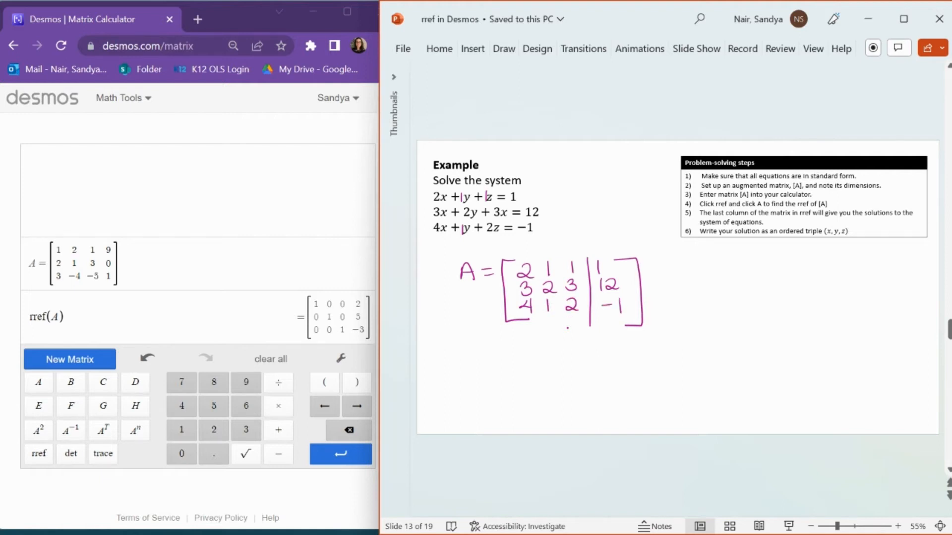
- Switch to the Desmos Matrix Calculator, clear all expressions, and create a new matrix A with 3 rows and 4 columns
left_click(221, 251)
left_click(268, 360)
left_click(268, 359)
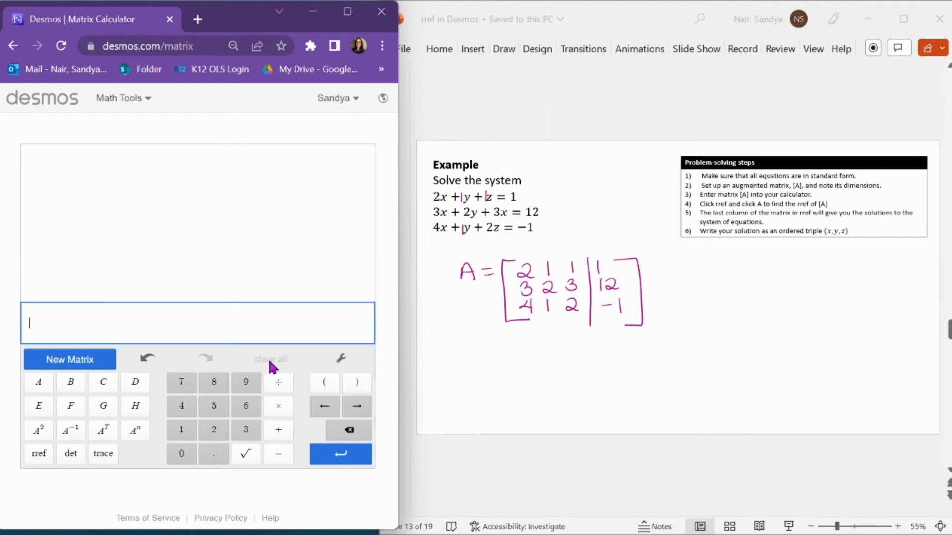
left_click(88, 363)
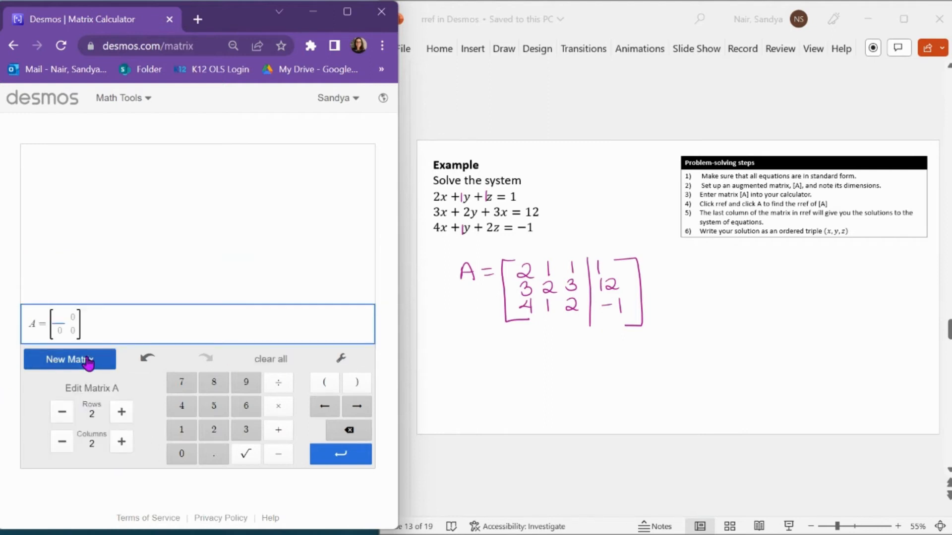
left_click(122, 413)
left_click(121, 443)
left_click(121, 442)
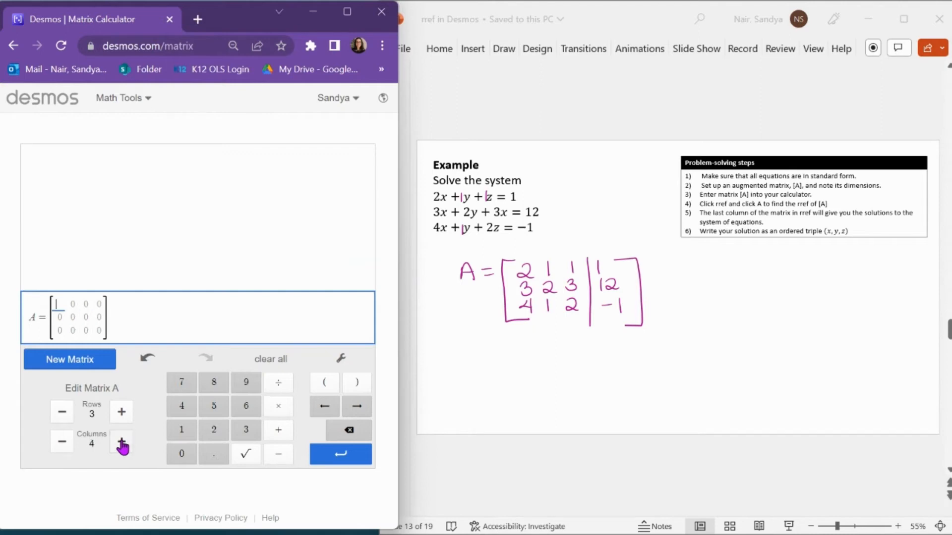
- Fill the first two rows of matrix A with 2, 1, 1, 1 and 3, 2, 3, 12
left_click(208, 432)
left_click(183, 437)
left_click(184, 437)
left_click(183, 437)
left_click(247, 430)
left_click(221, 432)
left_click(242, 436)
left_click(183, 439)
left_click(208, 432)
key("Tab")
- Enter 4, 1, 2, −1 as the third row of matrix A and compute rref(A)
left_click(181, 413)
left_click(180, 432)
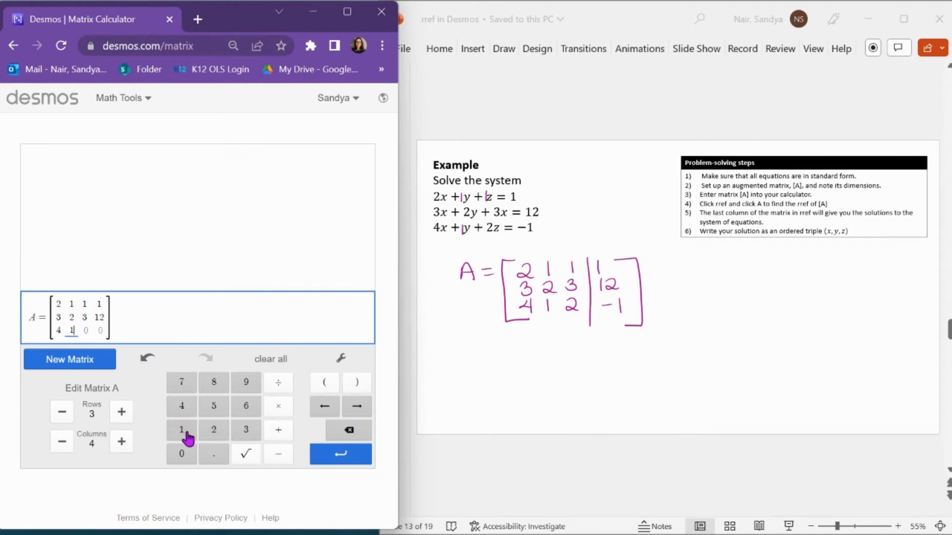
left_click(214, 435)
left_click(274, 455)
left_click(184, 435)
left_click(346, 464)
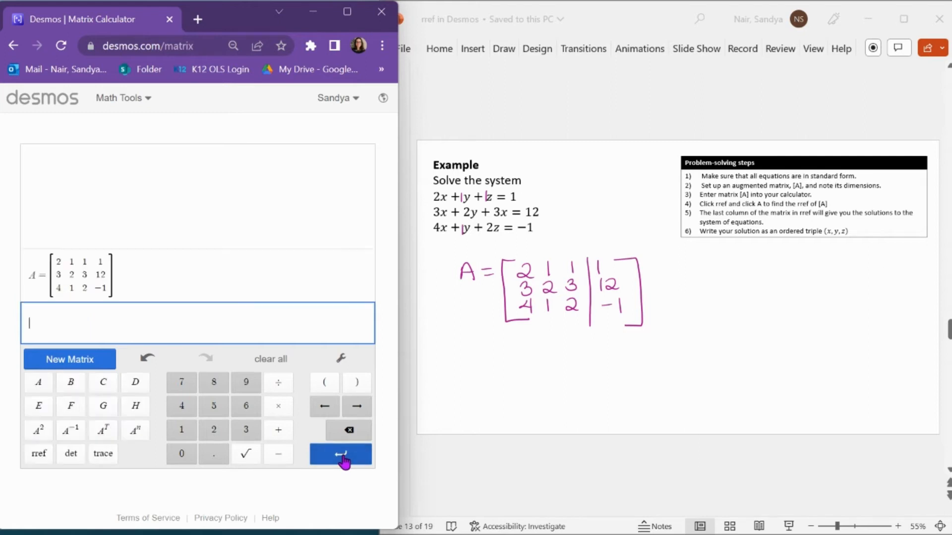
left_click(39, 453)
left_click(33, 382)
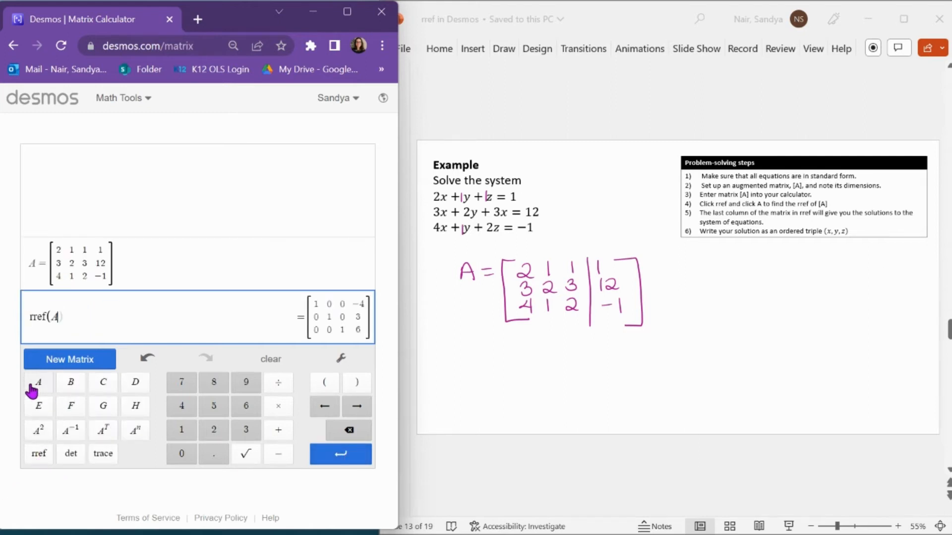
- Switch to PowerPoint and handwrite the boxed solution (−4, 3, 6) beside the augmented matrix
left_click(654, 395)
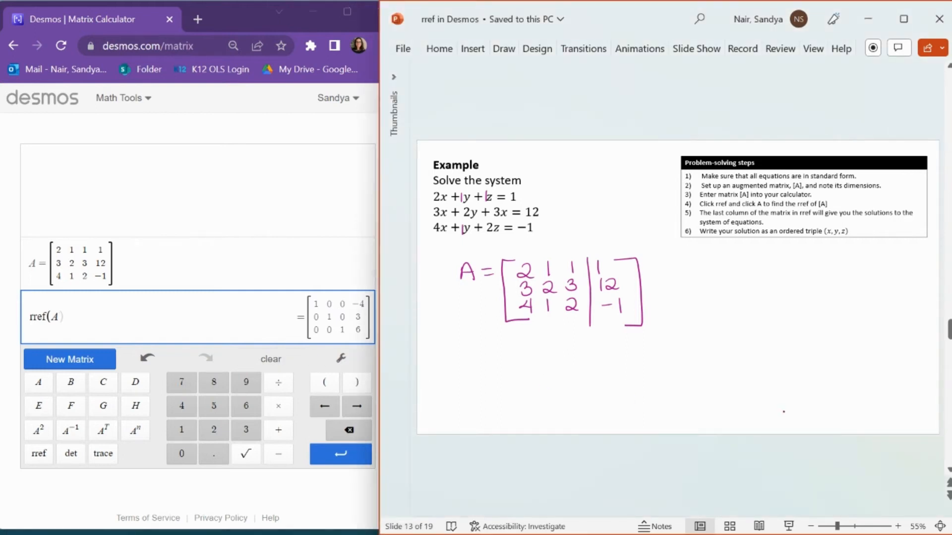
mouse_move(726, 259)
left_mouse_down()
mouse_move(729, 273)
mouse_move(754, 266)
left_mouse_up()
left_click_drag(752, 258, 757, 275)
left_click_drag(764, 259, 765, 274)
left_click_drag(780, 271, 798, 265)
left_click_drag(806, 256, 808, 273)
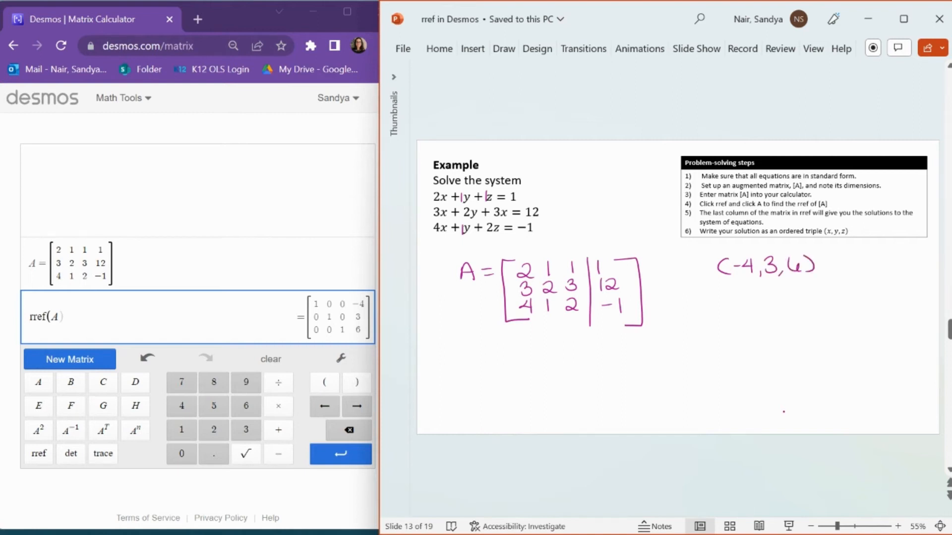
mouse_move(703, 252)
left_mouse_down()
mouse_move(826, 246)
mouse_move(829, 283)
mouse_move(707, 287)
left_mouse_up()
- Review the Algebra Alert slides on infinite solutions and no solution, and advance to the example on slide 16
key("Page_Down")
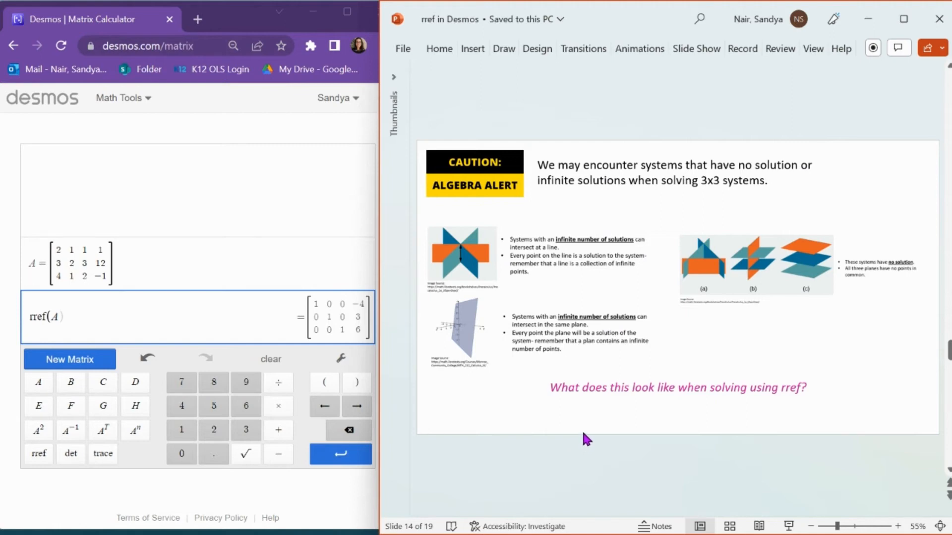
scroll(583, 435, "down", 1)
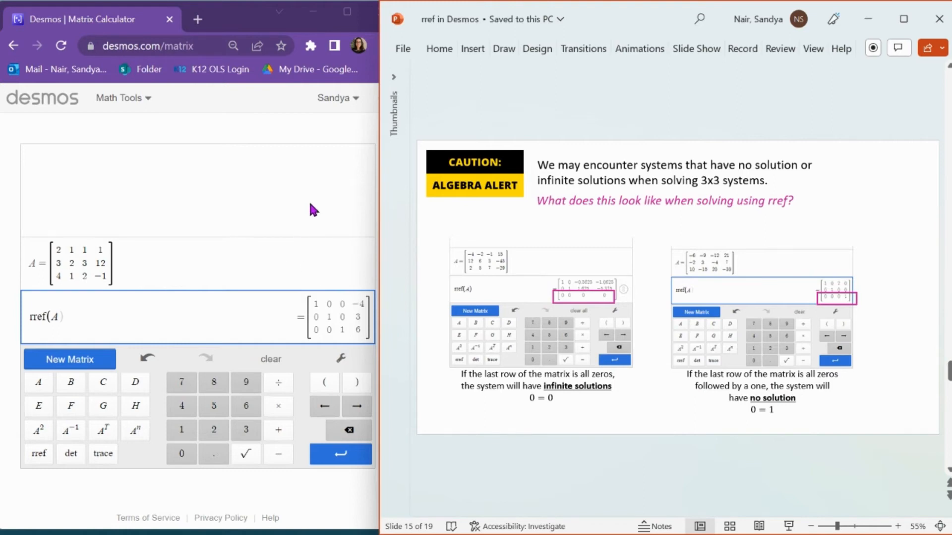
left_click(326, 213)
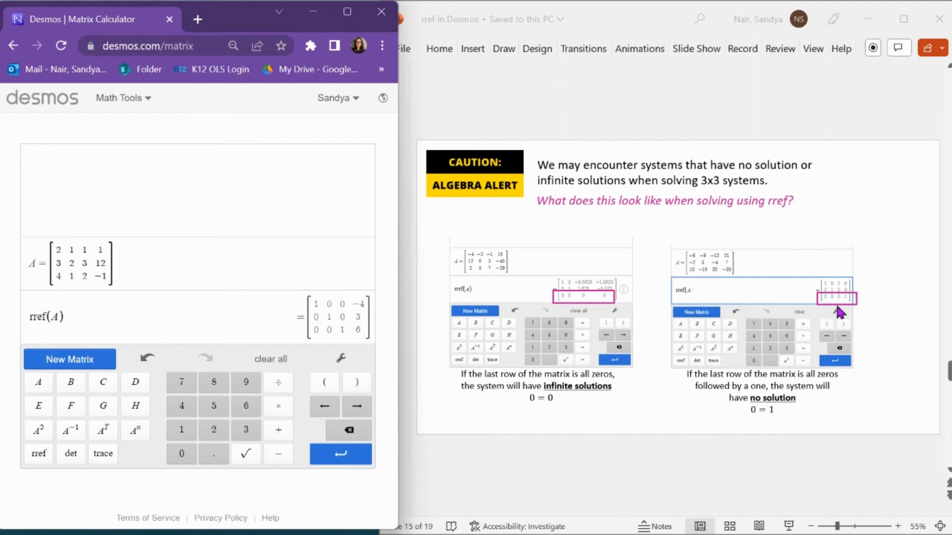
scroll(876, 329, "down", 1)
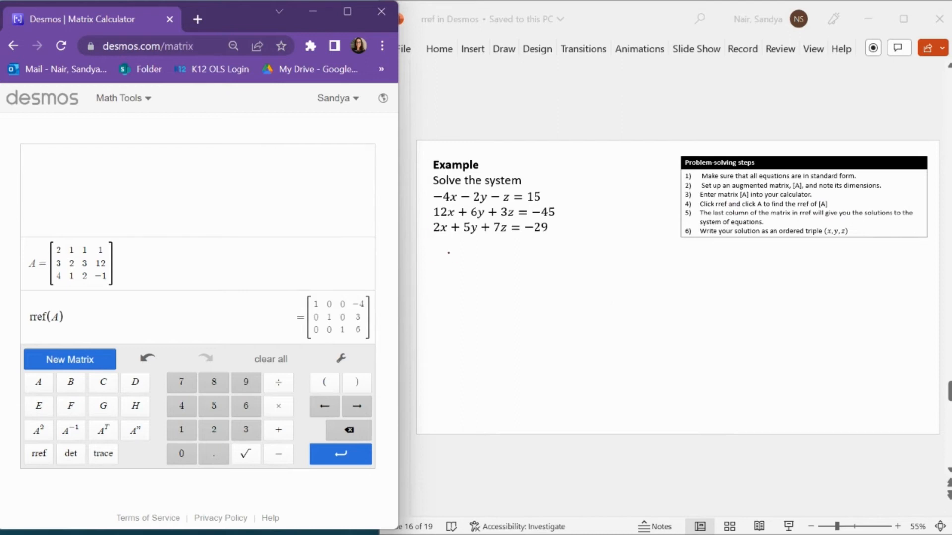
- On slide 16, handwrite "A =" with brackets, divider and first row −4 −2 −1 | 15, marking z's implied coefficient of 1
left_click(448, 252)
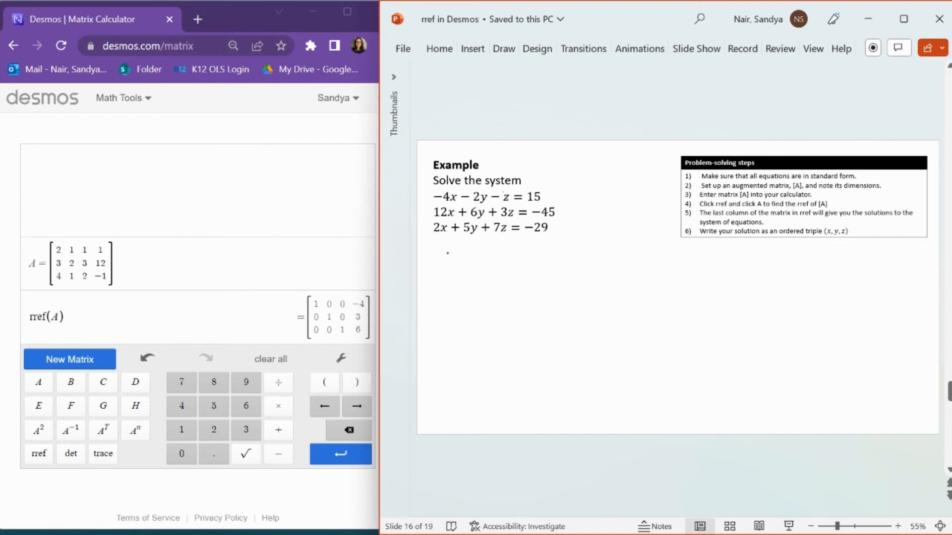
left_click_drag(459, 255, 504, 310)
left_click_drag(503, 259, 512, 258)
left_click_drag(517, 256, 527, 259)
mouse_move(526, 248)
left_mouse_down()
mouse_move(526, 263)
mouse_move(580, 256)
left_mouse_up()
left_click_drag(584, 249, 605, 304)
mouse_move(615, 245)
left_mouse_down()
mouse_move(615, 255)
mouse_move(627, 257)
mouse_move(646, 240)
mouse_move(650, 312)
mouse_move(633, 313)
left_mouse_up()
- Handwrite the remaining augmented matrix rows 12 6 3 | −45 and 2 5 7 | −29
mouse_move(520, 272)
left_mouse_down()
mouse_move(532, 282)
mouse_move(623, 270)
left_mouse_up()
left_click_drag(625, 264, 633, 276)
left_click_drag(636, 265, 645, 263)
mouse_move(518, 294)
left_mouse_down()
mouse_move(518, 303)
mouse_move(564, 297)
mouse_move(554, 302)
left_mouse_up()
left_click_drag(558, 291, 635, 301)
left_click_drag(643, 292, 640, 301)
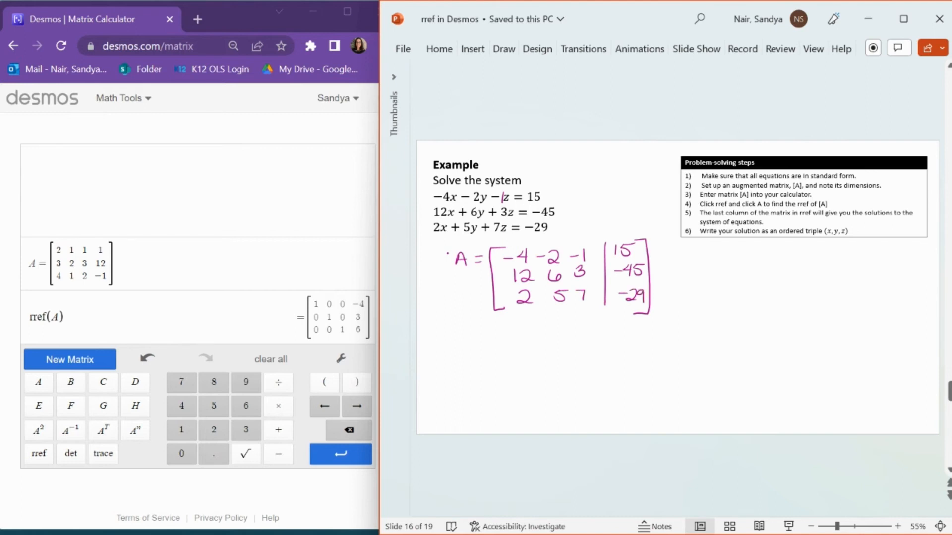
- Switch to Desmos, clear the previous matrix and rref expression, and create a new 3-row, 4-column matrix A
left_click(197, 280)
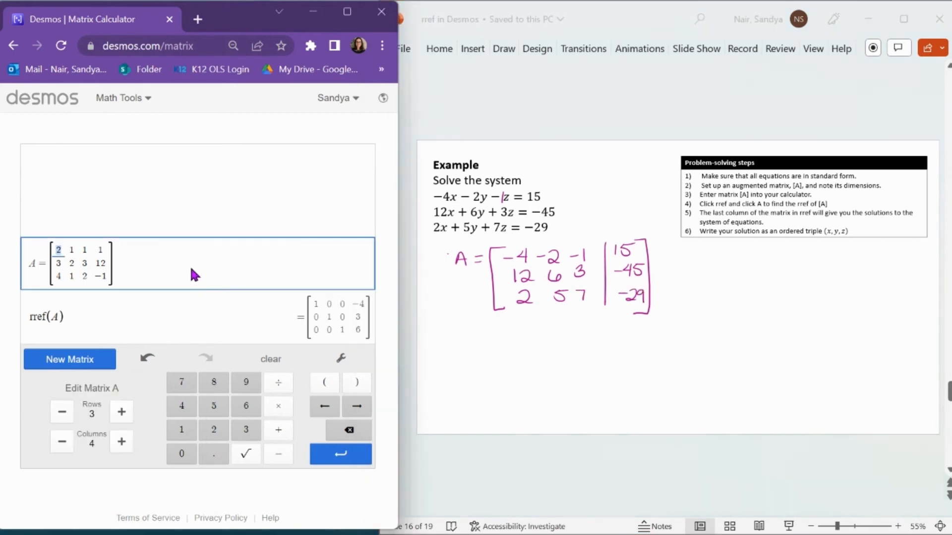
left_click(269, 360)
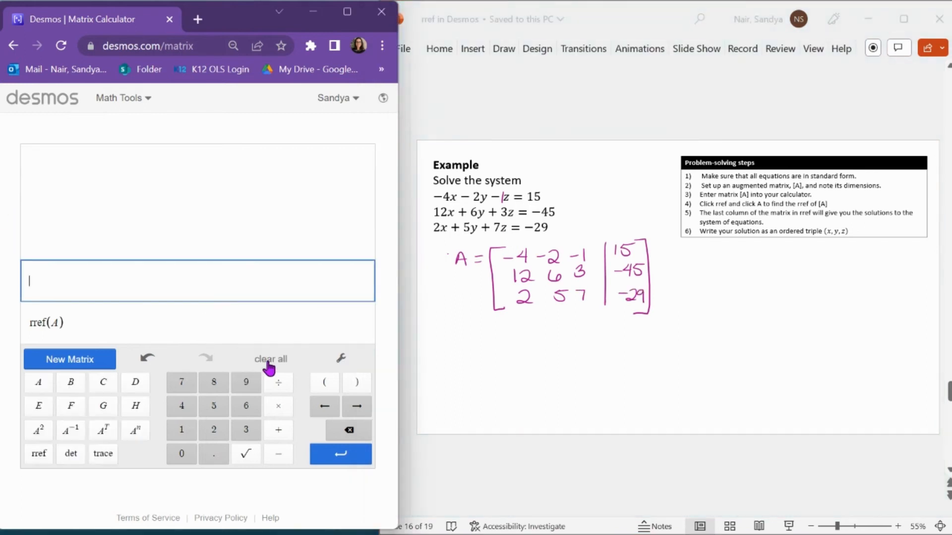
left_click(43, 358)
left_click(122, 413)
left_click(124, 443)
left_click(128, 443)
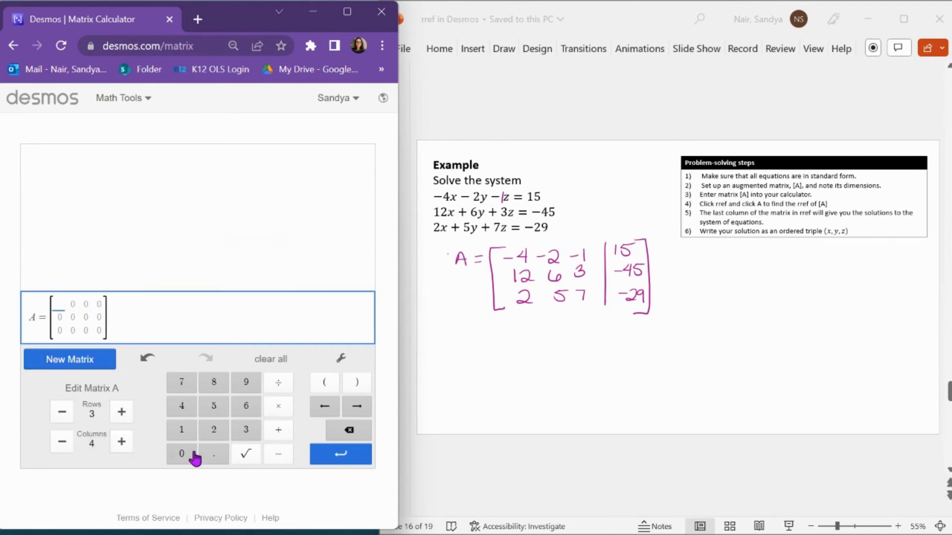
- Enter −4, −2, −1, 15 as the first row of matrix A
left_click(277, 454)
left_click(180, 407)
key("Tab")
left_click(274, 455)
left_click(211, 433)
key("Tab")
left_click(276, 455)
left_click(181, 431)
key("Tab")
left_click(182, 431)
left_click(216, 408)
left_click(336, 459)
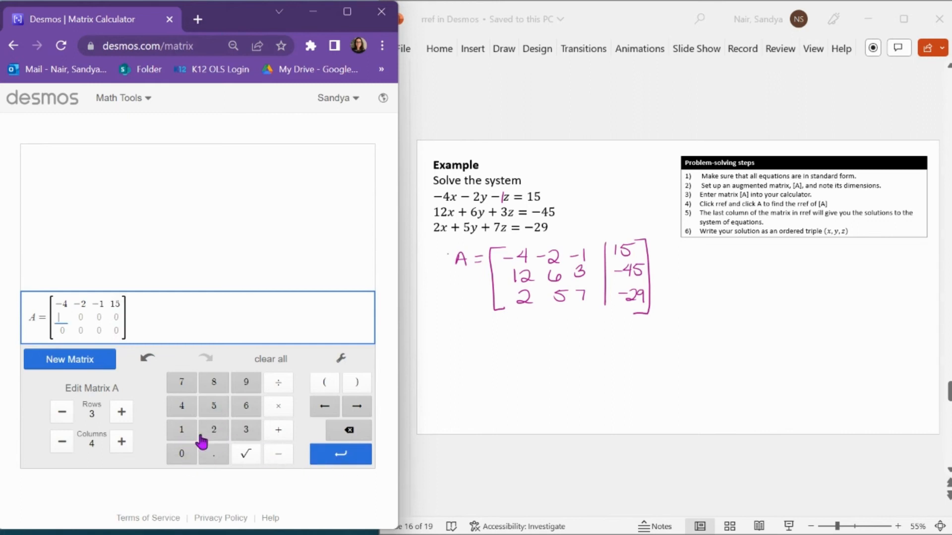
- Enter 12, 6, 3, −45 as the second row of matrix A
left_click(181, 429)
left_click(217, 434)
key("Tab")
left_click(246, 407)
key("Tab")
left_click(246, 432)
key("Tab")
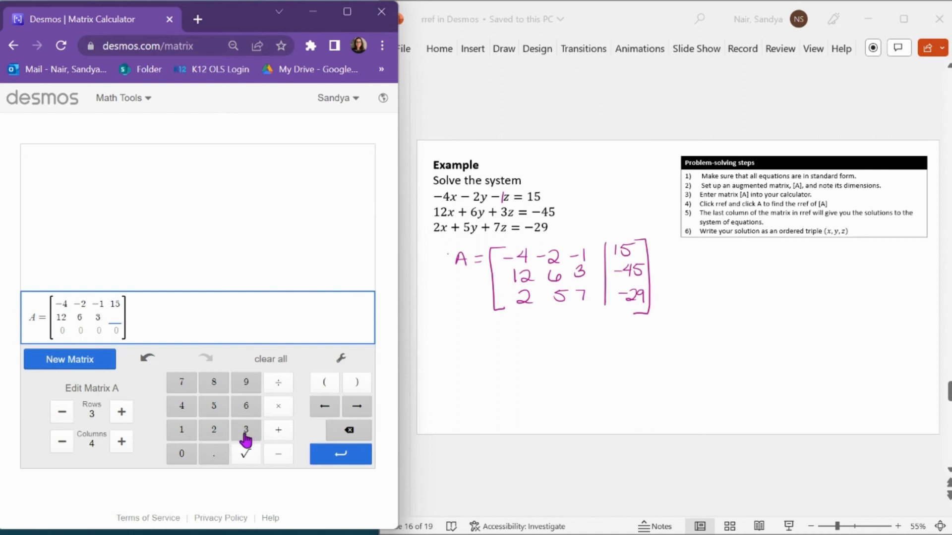
left_click(278, 454)
left_click(185, 412)
left_click(223, 408)
key("Tab")
- Enter 2, 5, 7, −29 as the third row of matrix A
left_click(217, 434)
key("Tab")
left_click(211, 411)
key("Tab")
left_click(181, 385)
left_click(182, 385)
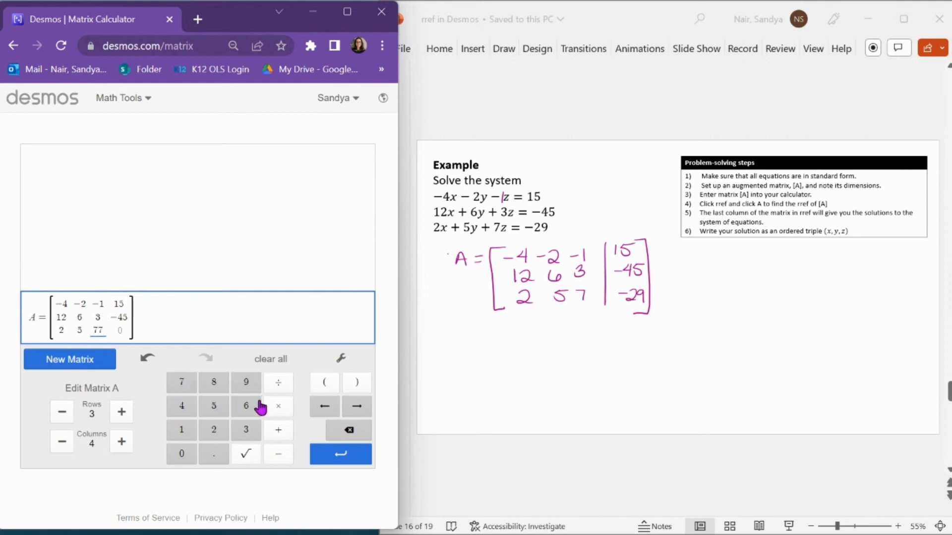
left_click(349, 430)
key("Tab")
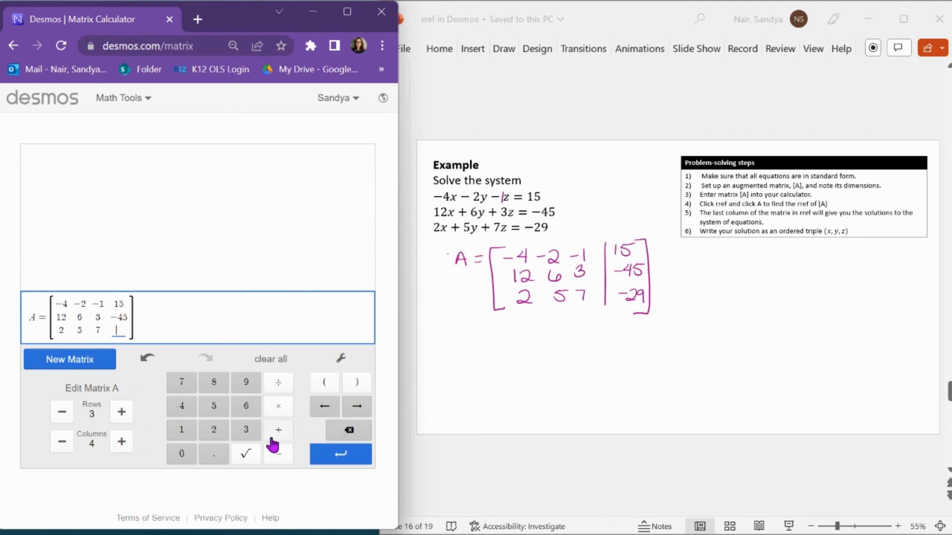
left_click(276, 455)
left_click(214, 432)
left_click(241, 389)
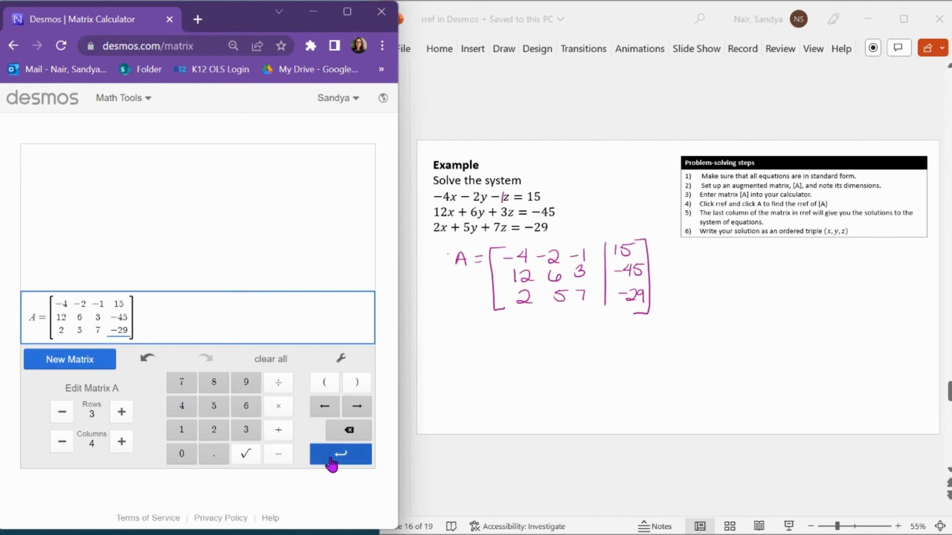
- Finish editing matrix A and compute its reduced row echelon form with rref(A)
left_click(328, 461)
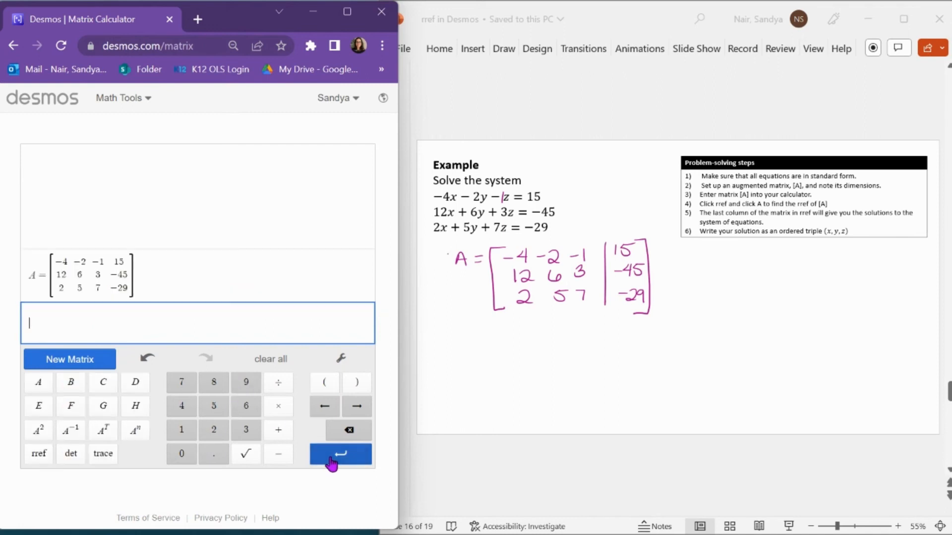
left_click(39, 461)
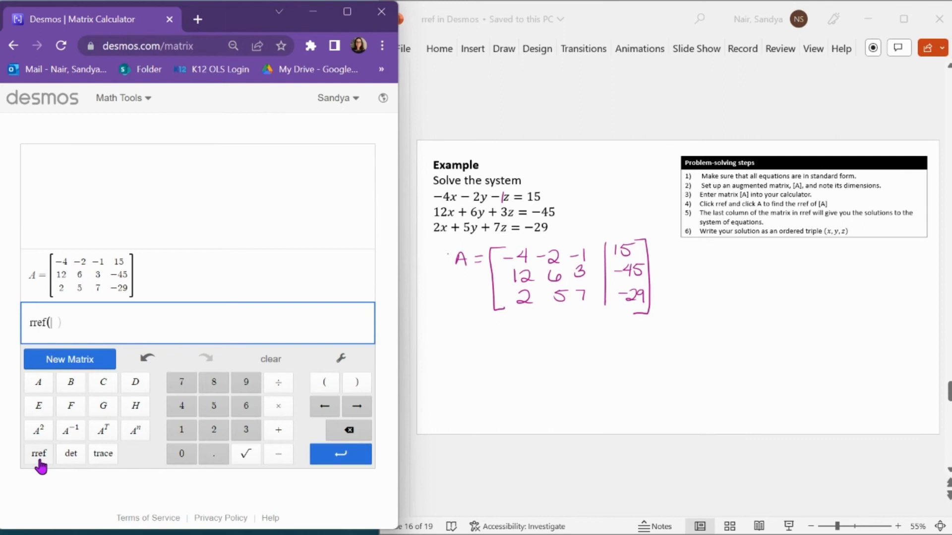
left_click(36, 383)
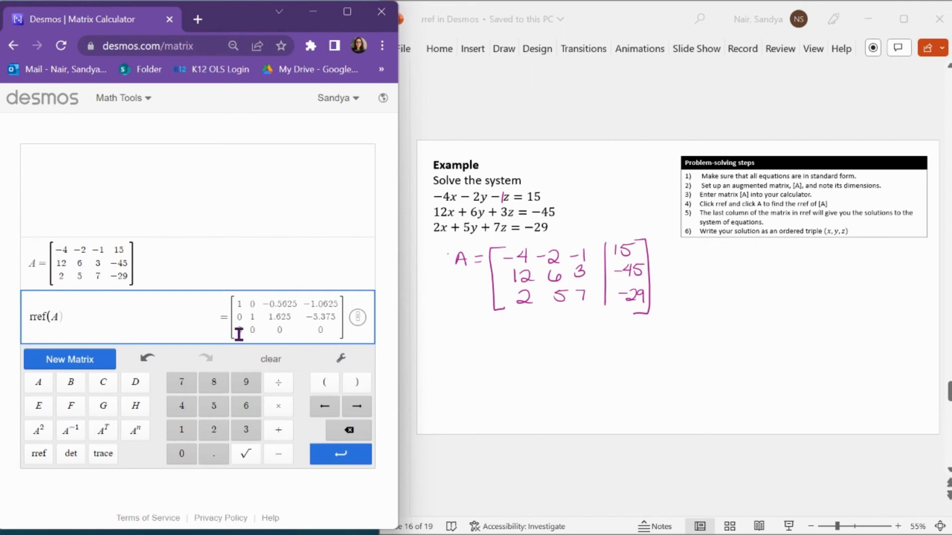
- Switch to PowerPoint and handwrite "0 = 0" with a boxed "infinite solutions" below the augmented matrix
left_click(637, 423)
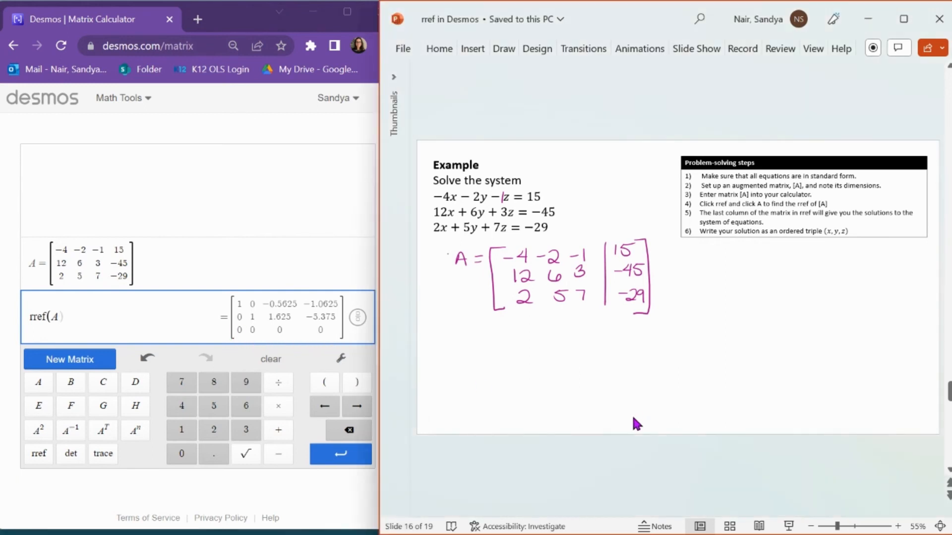
left_click_drag(544, 335, 572, 336)
mouse_move(562, 344)
left_mouse_down()
mouse_move(590, 334)
mouse_move(649, 347)
left_mouse_up()
left_click_drag(646, 337, 660, 347)
left_click_drag(664, 338, 687, 345)
mouse_move(683, 332)
left_mouse_down()
mouse_move(700, 330)
mouse_move(706, 342)
left_mouse_up()
mouse_move(646, 359)
left_mouse_down()
mouse_move(636, 363)
mouse_move(675, 367)
left_mouse_up()
mouse_move(676, 352)
left_mouse_down()
mouse_move(678, 366)
mouse_move(683, 355)
left_mouse_up()
mouse_move(685, 358)
left_mouse_down()
mouse_move(686, 366)
mouse_move(695, 358)
left_mouse_up()
mouse_move(701, 367)
left_mouse_down()
mouse_move(706, 356)
mouse_move(714, 366)
left_mouse_up()
left_click_drag(726, 353, 714, 364)
mouse_move(609, 321)
left_mouse_down()
mouse_move(730, 311)
mouse_move(733, 374)
mouse_move(614, 388)
left_mouse_up()
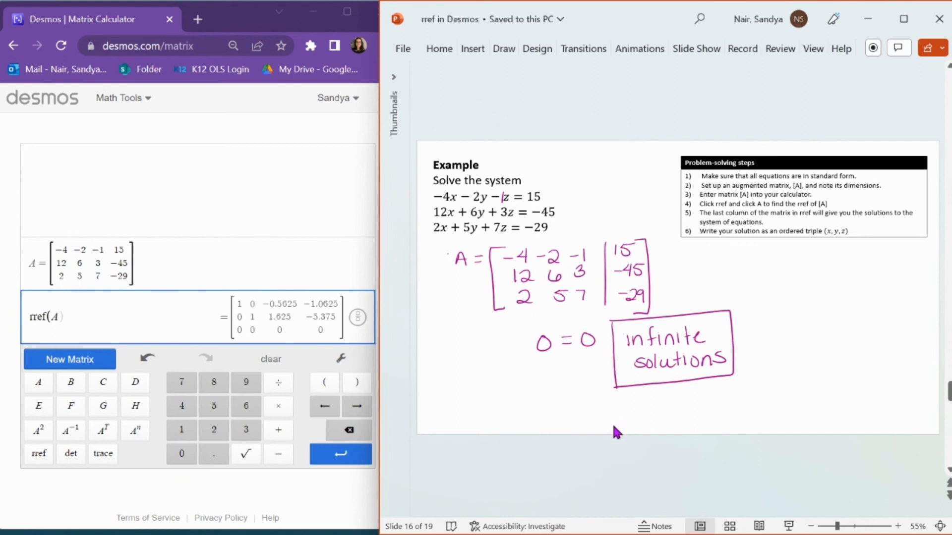
- Advance to slide 17 and handwrite "A =" with brackets, a divider and the first row −6 −9 −12 | 21
scroll(616, 430, "down", 1)
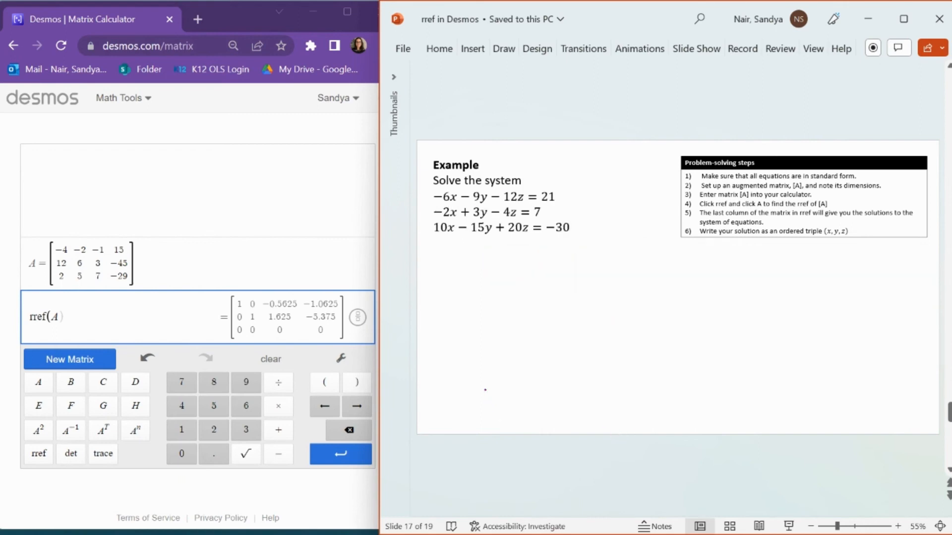
mouse_move(455, 286)
left_mouse_down()
mouse_move(494, 288)
mouse_move(519, 322)
left_mouse_up()
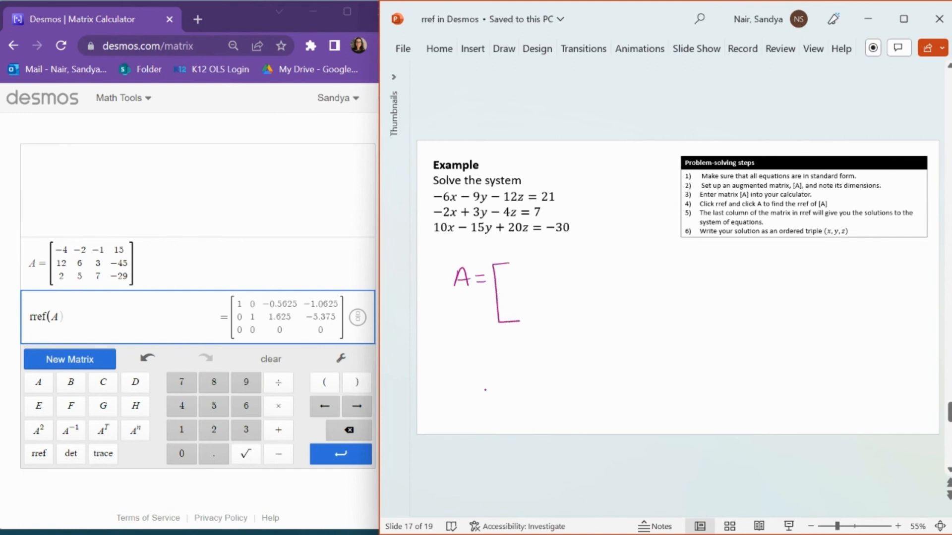
left_click_drag(512, 274, 522, 274)
left_click_drag(539, 265, 609, 277)
mouse_move(614, 263)
left_mouse_down()
mouse_move(616, 275)
mouse_move(633, 275)
mouse_move(643, 313)
left_mouse_up()
left_click_drag(653, 260, 666, 271)
mouse_move(672, 253)
left_mouse_down()
mouse_move(673, 268)
mouse_move(694, 264)
mouse_move(695, 313)
mouse_move(679, 319)
left_mouse_up()
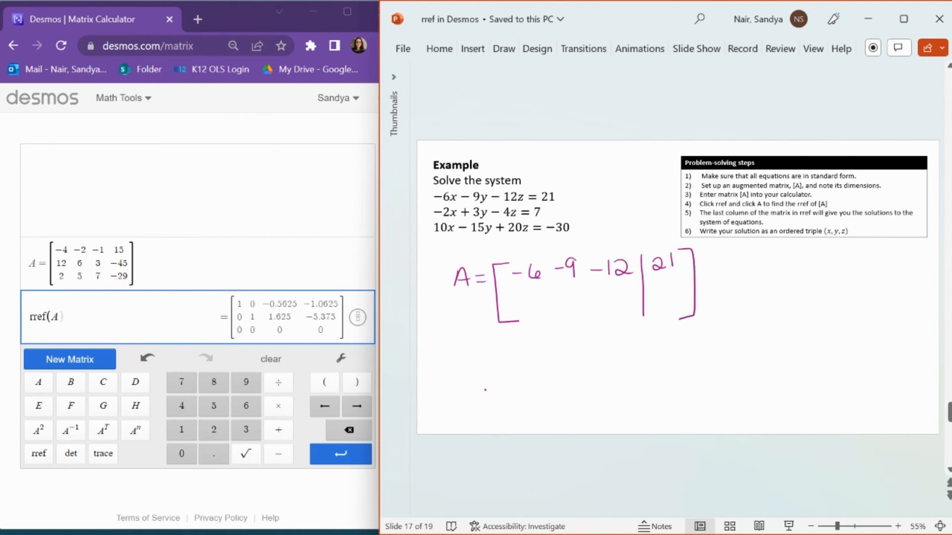
- Handwrite the second and third augmented matrix rows −2 3 −4 | 7 and 10 −15 20 | −30
left_click_drag(516, 290, 525, 289)
mouse_move(529, 285)
left_mouse_down()
mouse_move(532, 296)
mouse_move(574, 291)
mouse_move(562, 295)
left_mouse_up()
left_click_drag(655, 276, 660, 289)
left_click_drag(524, 306, 525, 318)
left_click_drag(536, 307, 563, 316)
left_click_drag(571, 303, 569, 317)
left_click_drag(571, 303, 615, 313)
left_click_drag(624, 301, 663, 311)
left_click_drag(677, 297, 687, 297)
- Return to Desmos, clear all expressions, and set up an empty matrix A with 3 rows and 4 columns
left_click(237, 266)
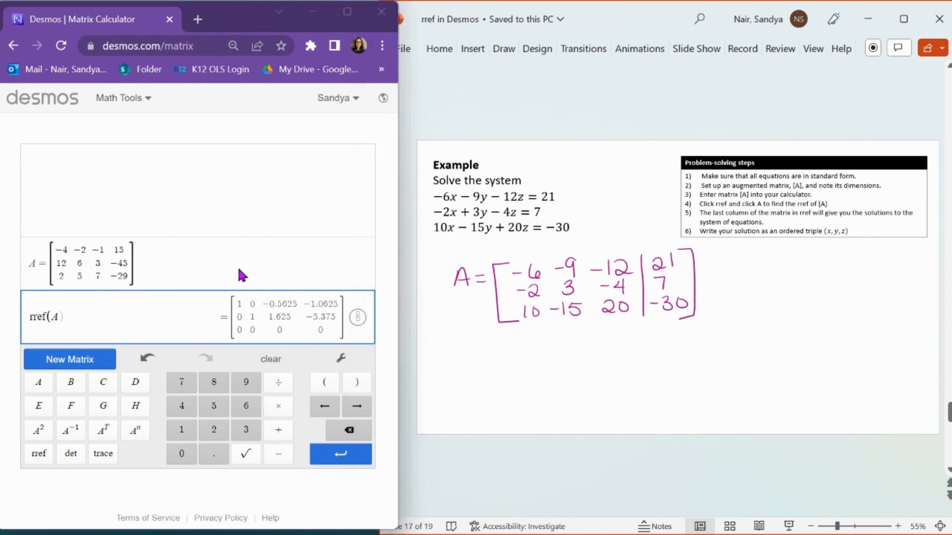
left_click(271, 360)
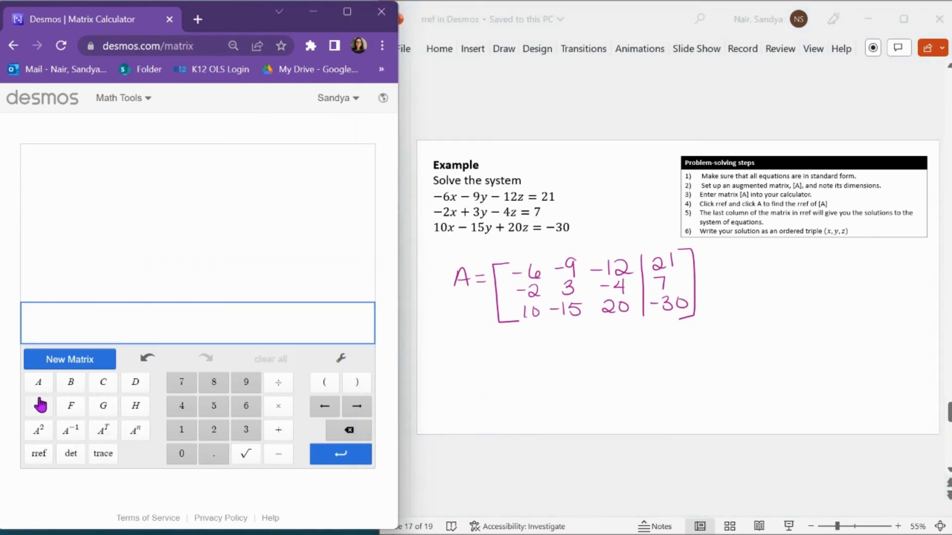
left_click(64, 361)
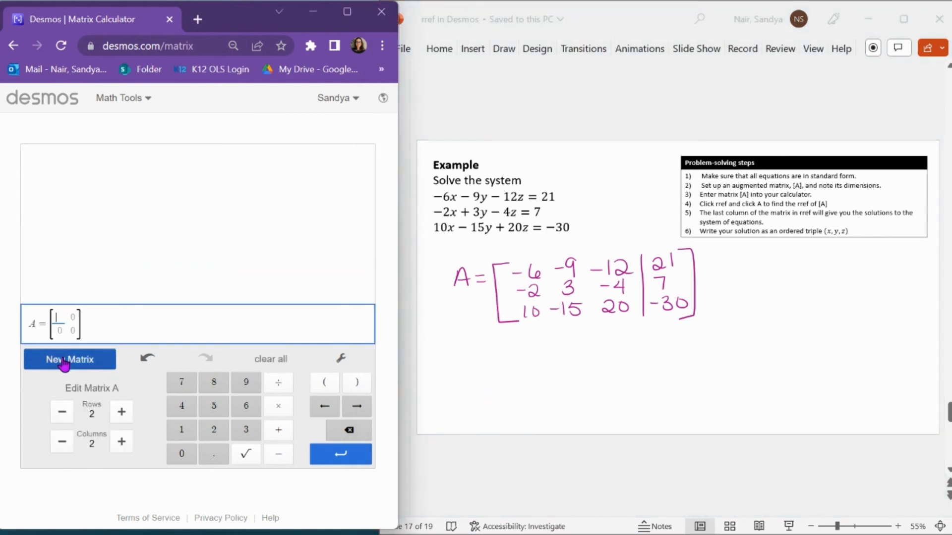
left_click(121, 411)
left_click(122, 442)
left_click(122, 442)
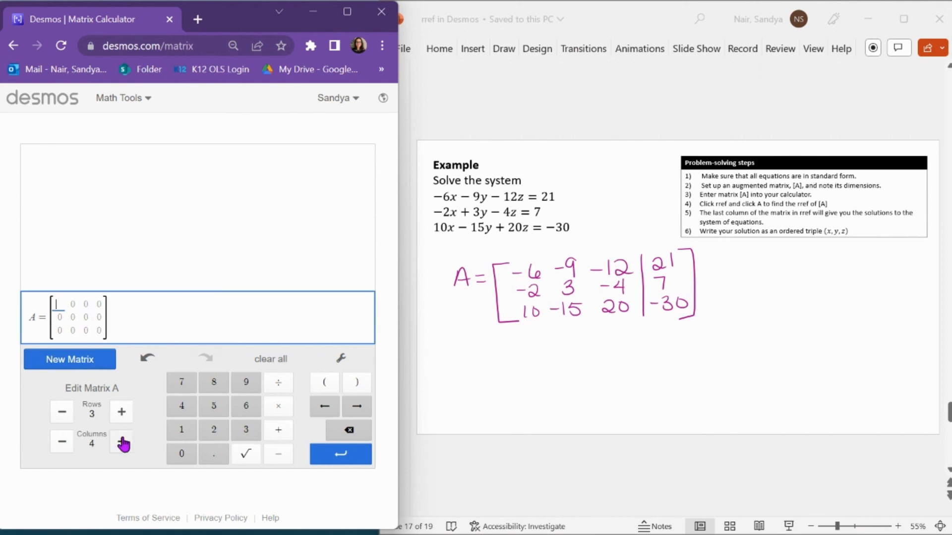
- Fill the first row of matrix A with −6, −9, −12 and 21
left_click(279, 454)
left_click(246, 406)
key("Tab")
left_click(278, 454)
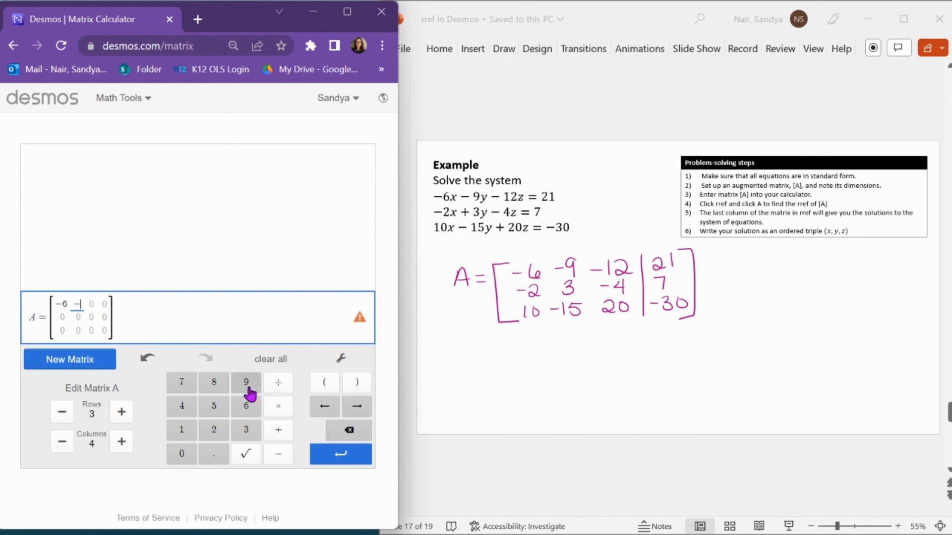
left_click(246, 381)
key("Tab")
left_click(273, 457)
left_click(187, 434)
left_click(213, 434)
key("Tab")
left_click(213, 434)
left_click(175, 435)
key("Tab")
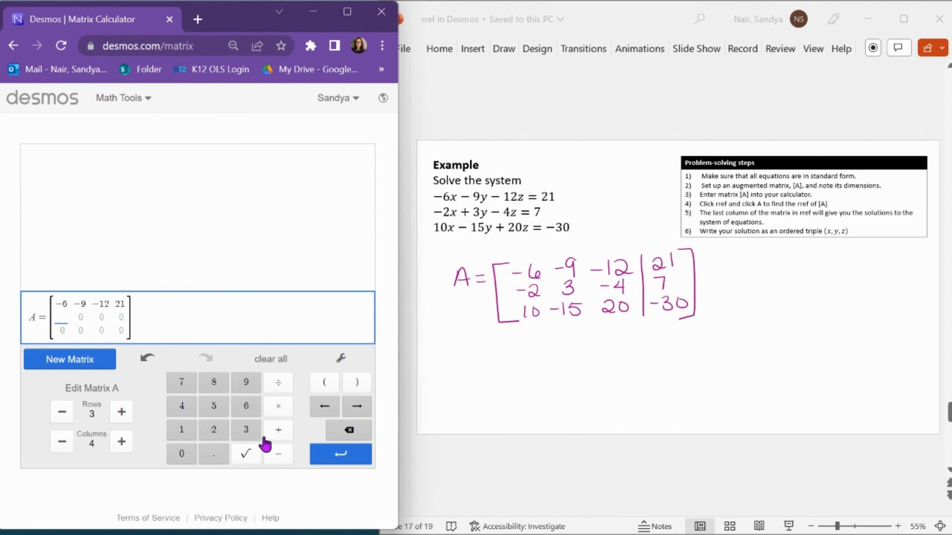
- Fill the second row of matrix A with −2, 3, −4 and 7
left_click(278, 454)
left_click(214, 429)
key("Tab")
left_click(246, 429)
key("Tab")
left_click(287, 459)
left_click(183, 406)
key("Tab")
left_click(184, 386)
key("Tab")
- Fill the third row of matrix A with 10, −15, 20 and −30
left_click(181, 435)
left_click(176, 452)
key("Tab")
left_click(277, 455)
left_click(182, 431)
left_click(210, 412)
key("Tab")
left_click(214, 430)
left_click(181, 453)
key("Tab")
left_click(277, 455)
left_click(246, 429)
left_click(181, 453)
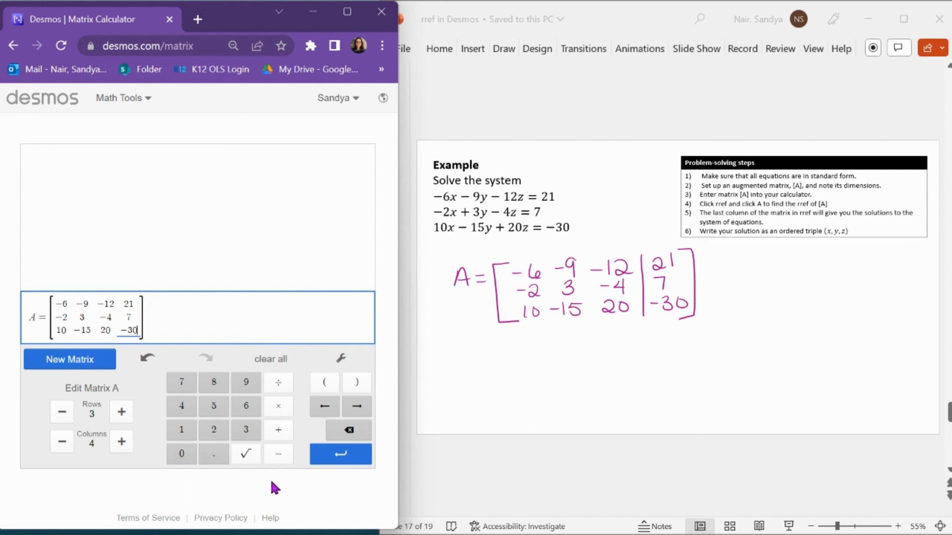
- Finish matrix A and compute rref(A) in a new expression
left_click(333, 467)
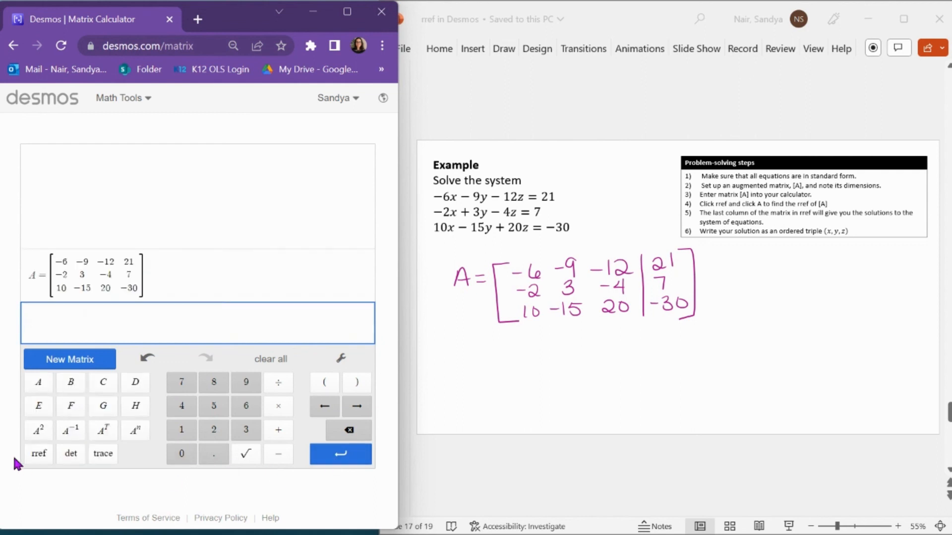
left_click(40, 454)
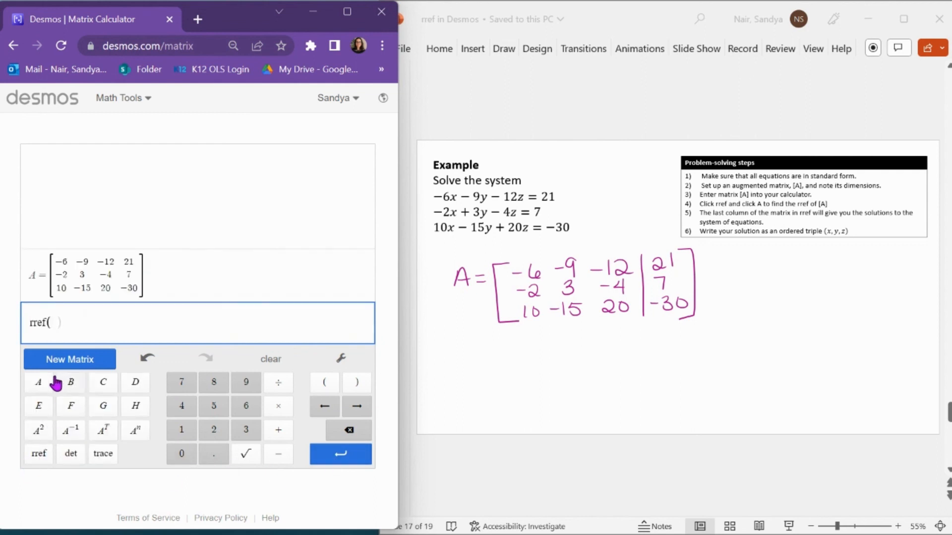
left_click(39, 384)
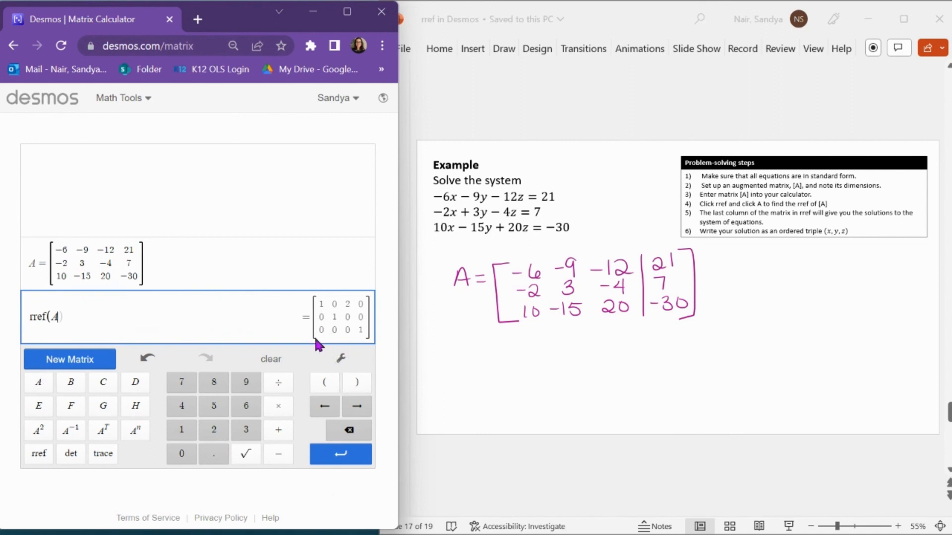
- Switch to PowerPoint, handwrite a boxed "no solution" below the augmented matrix, and advance to slide 18
left_click(483, 375)
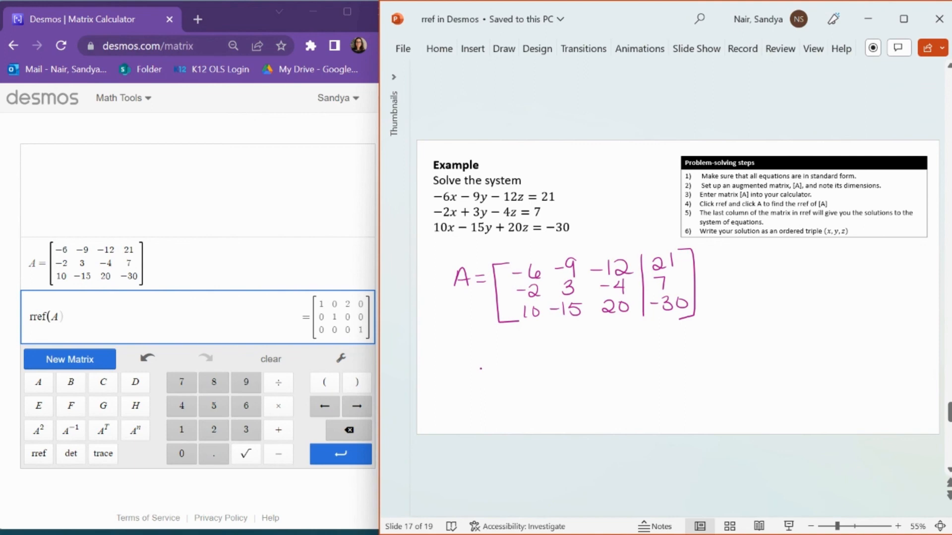
left_click_drag(577, 356, 585, 364)
mouse_move(595, 352)
left_mouse_down()
mouse_move(598, 363)
mouse_move(595, 352)
left_mouse_up()
mouse_move(622, 349)
left_mouse_down()
mouse_move(611, 362)
mouse_move(627, 352)
mouse_move(637, 363)
left_mouse_up()
left_click_drag(642, 351, 660, 363)
left_click_drag(655, 351, 677, 355)
left_click_drag(684, 353, 696, 361)
mouse_move(562, 343)
left_mouse_down()
mouse_move(713, 340)
mouse_move(645, 379)
mouse_move(569, 380)
mouse_move(563, 344)
left_mouse_up()
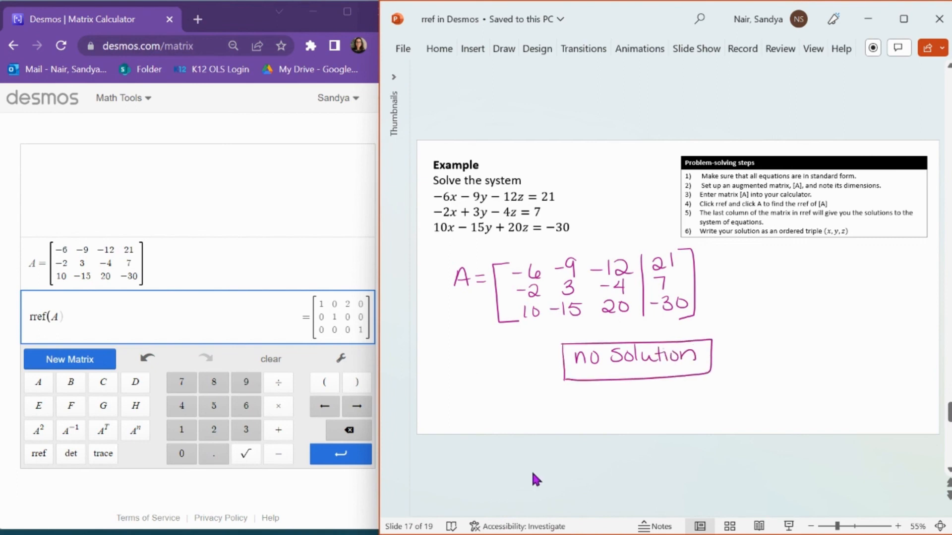
scroll(532, 473, "down", 1)
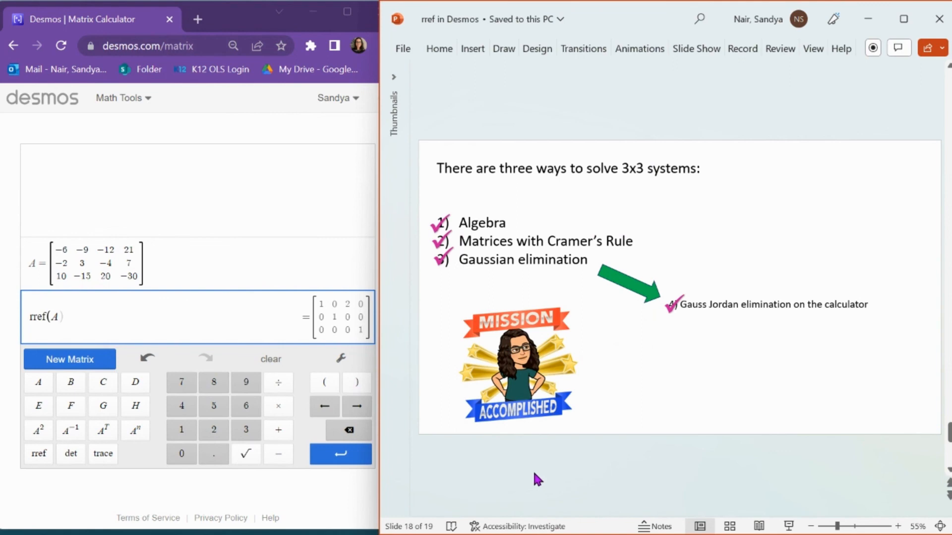